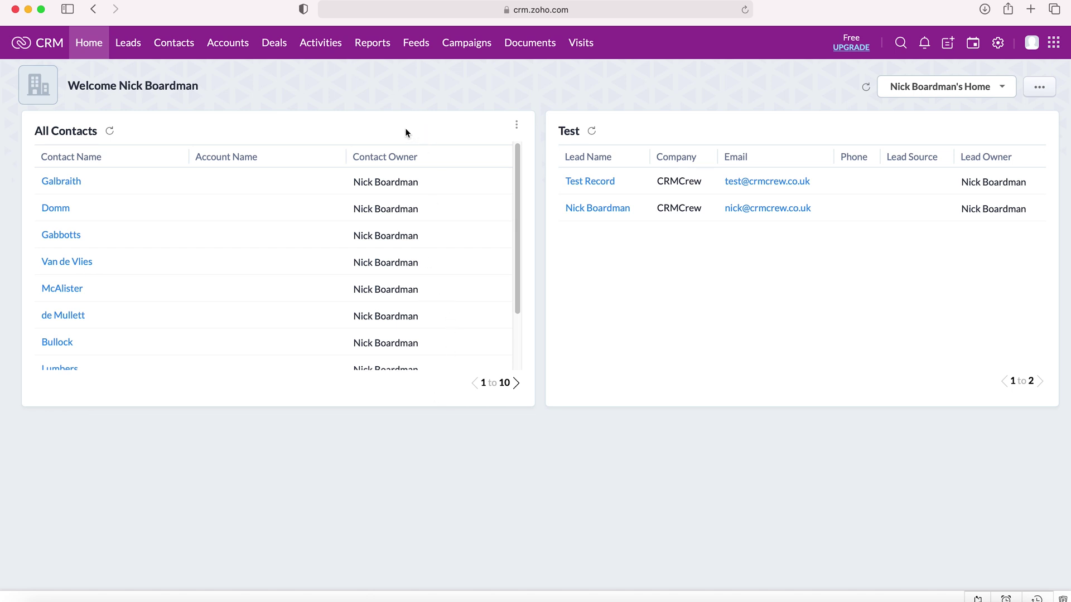
# From Setup, go to Automation > Actions > Tasks and start a new workflow task
pyautogui.click(998, 45)
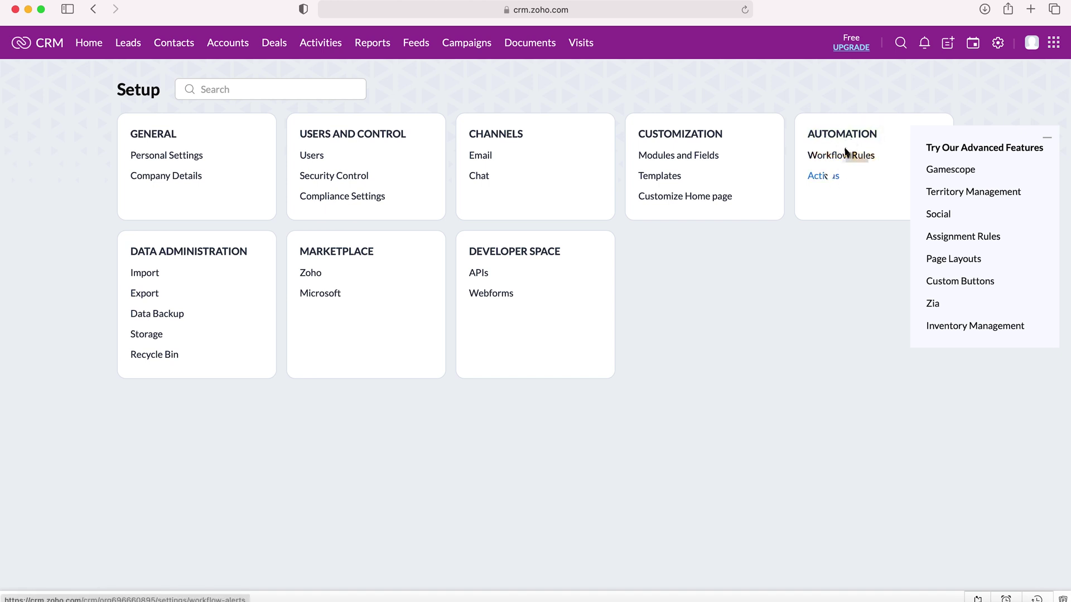
pyautogui.click(830, 175)
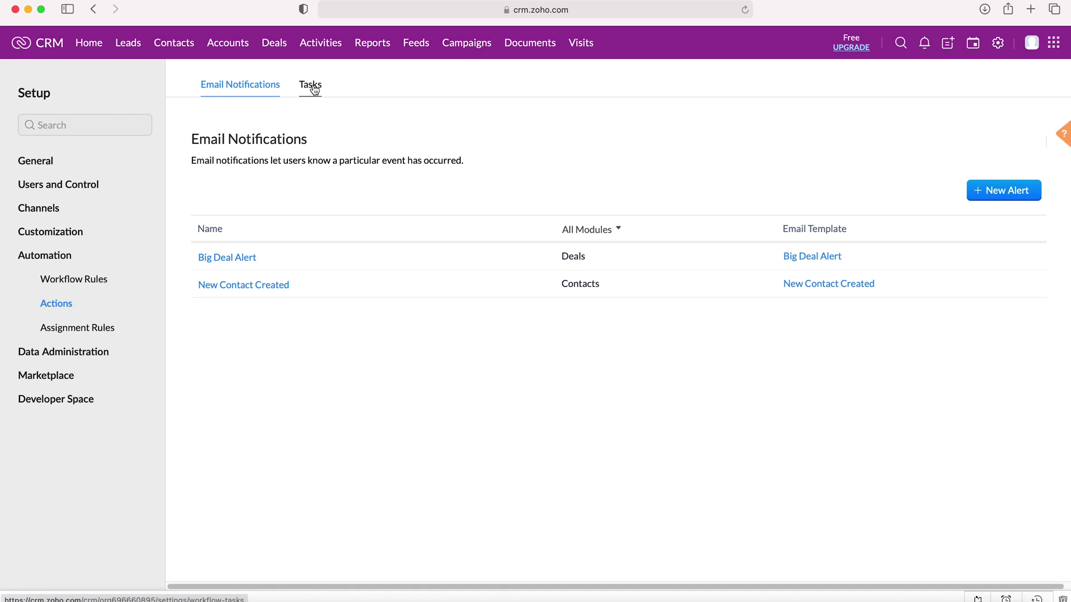
pyautogui.click(314, 90)
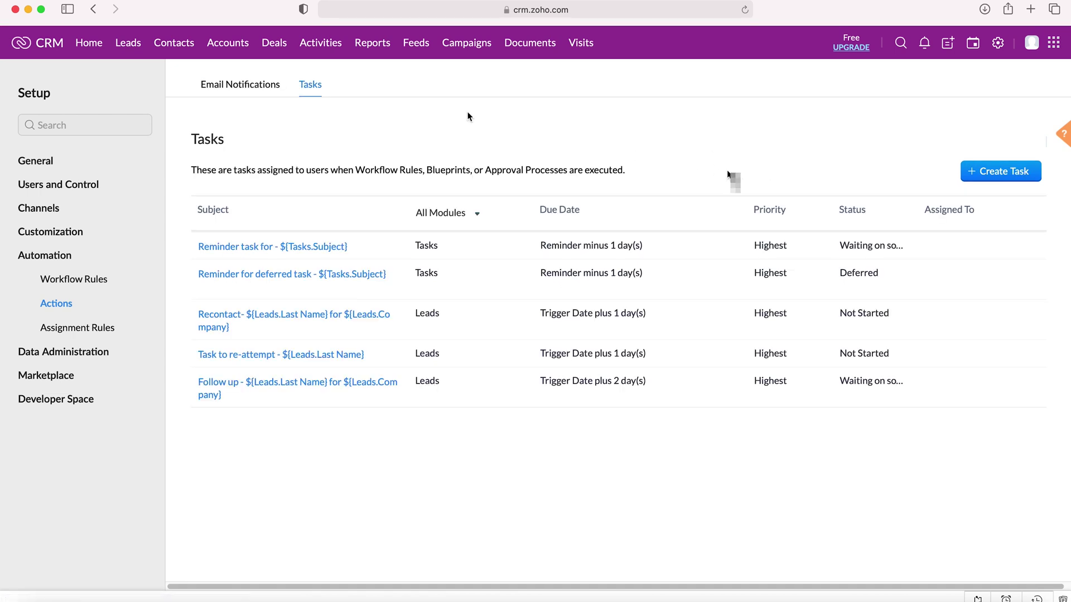
pyautogui.click(1001, 172)
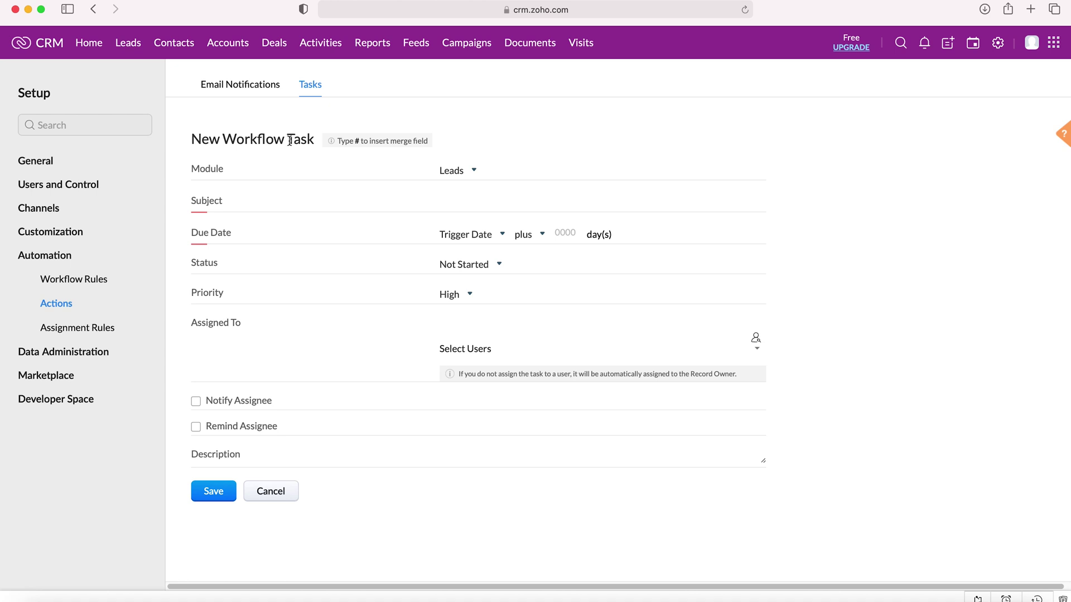
pyautogui.click(471, 175)
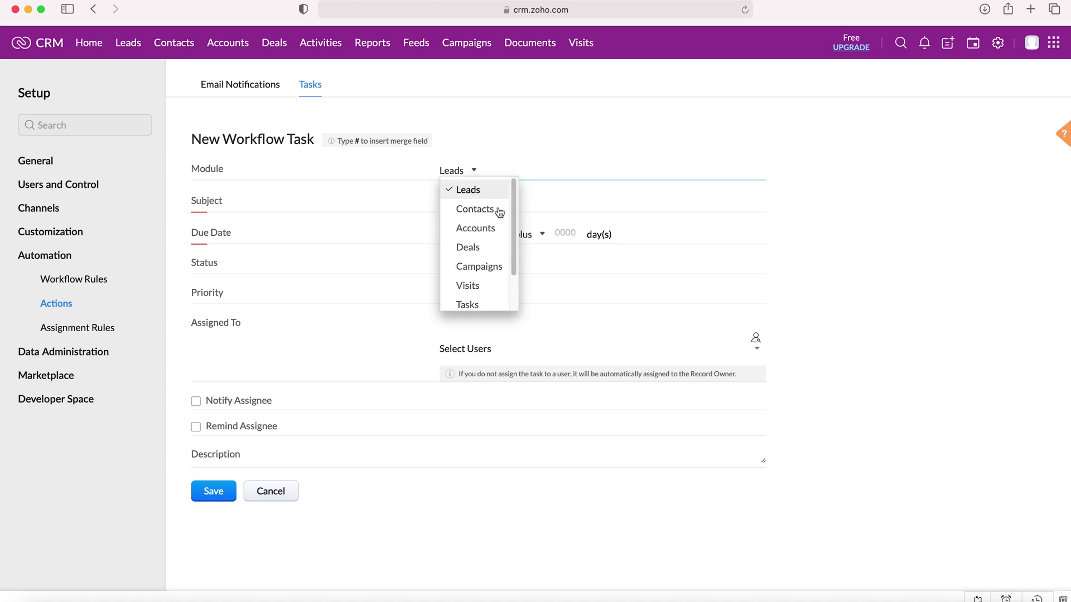
pyautogui.scroll(-2, 480, 248)
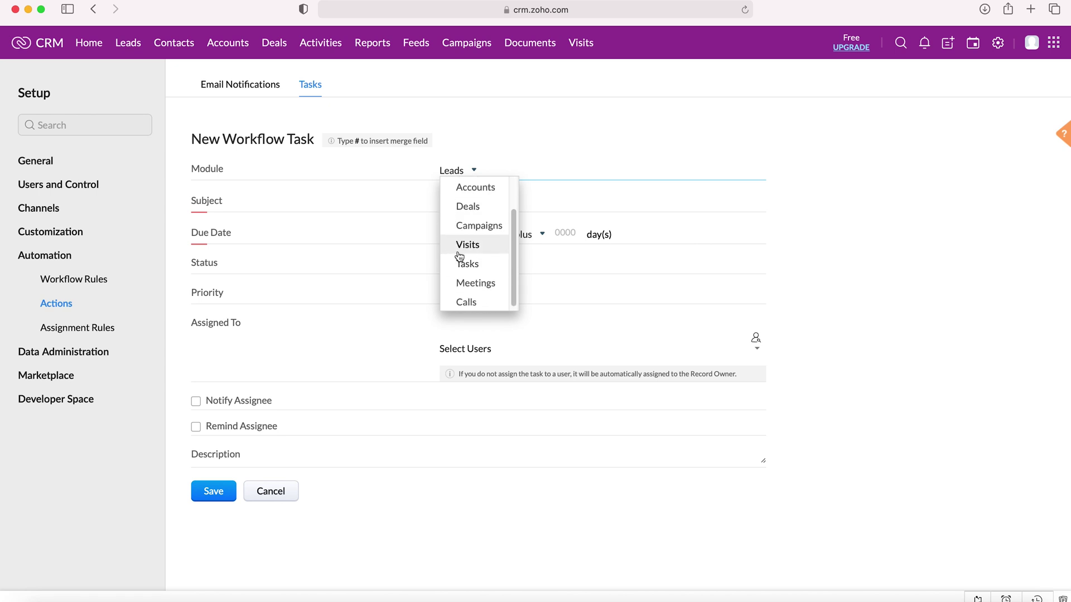
pyautogui.scroll(2, 459, 257)
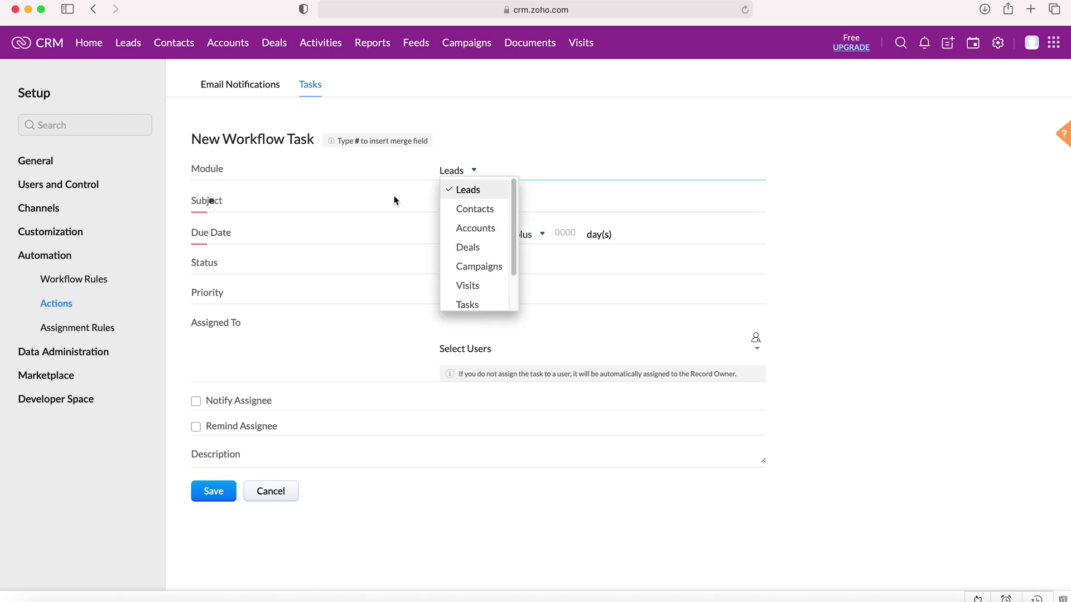
pyautogui.click(415, 203)
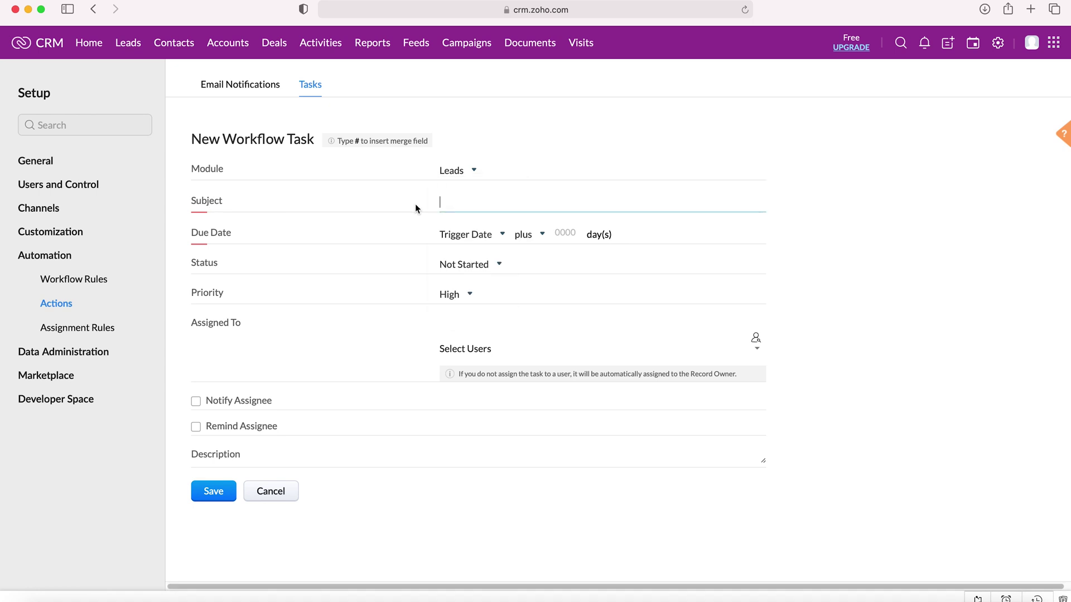
# Set the task subject to 'Email ${Leads.First Name}' using the First Name merge field
pyautogui.click(478, 204)
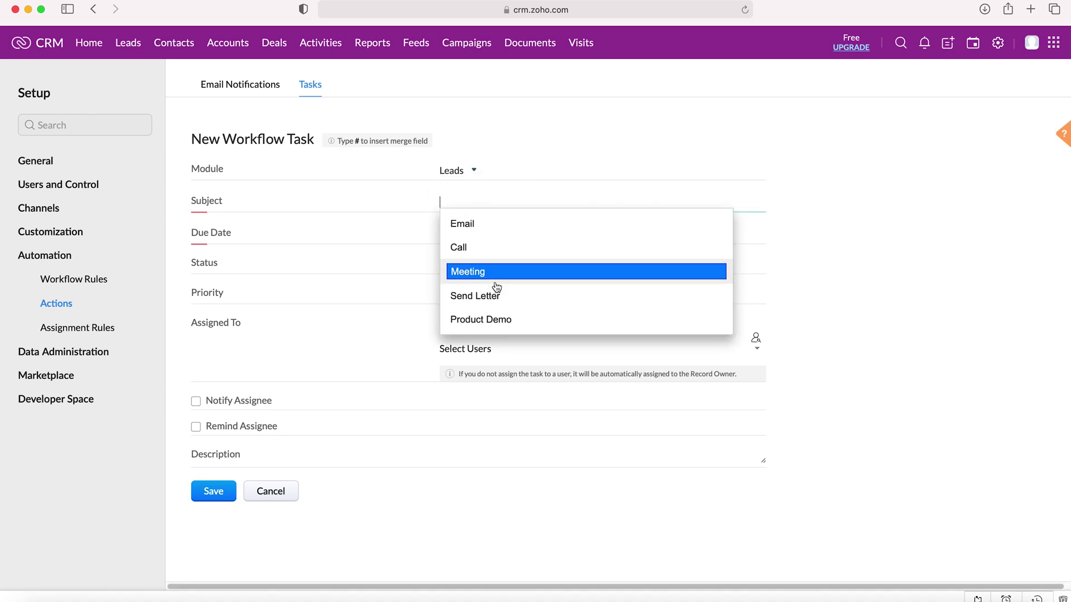
pyautogui.click(496, 229)
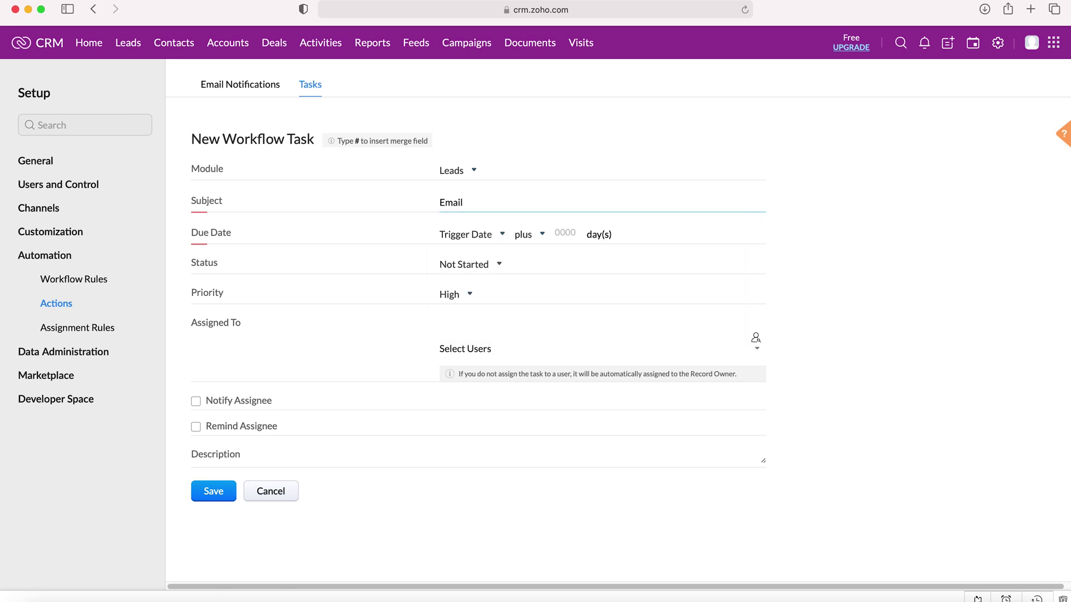
pyautogui.write('#')
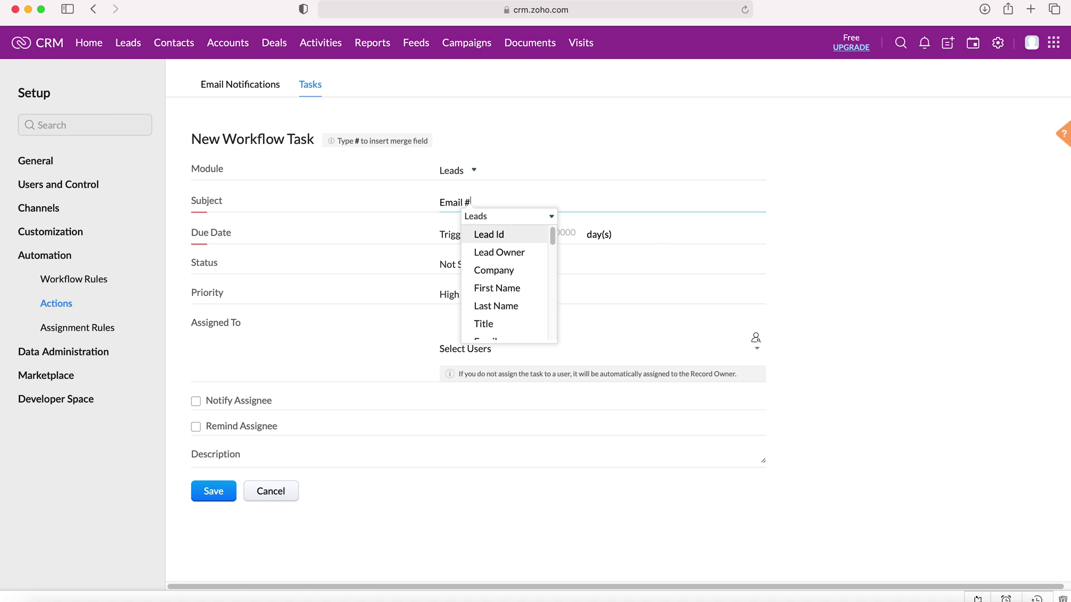
pyautogui.write('fir')
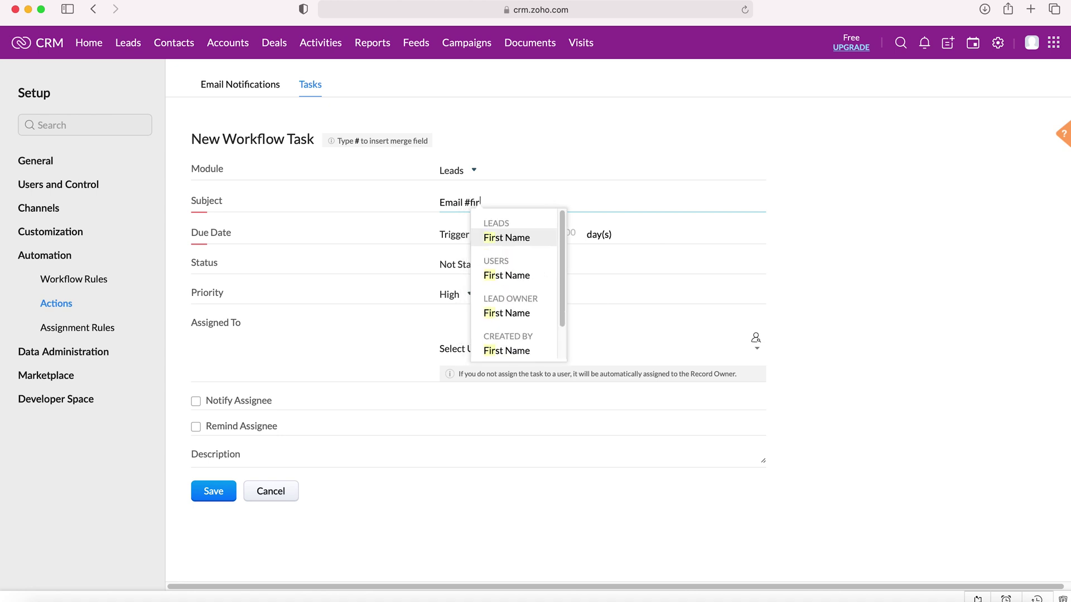
pyautogui.press('Return')
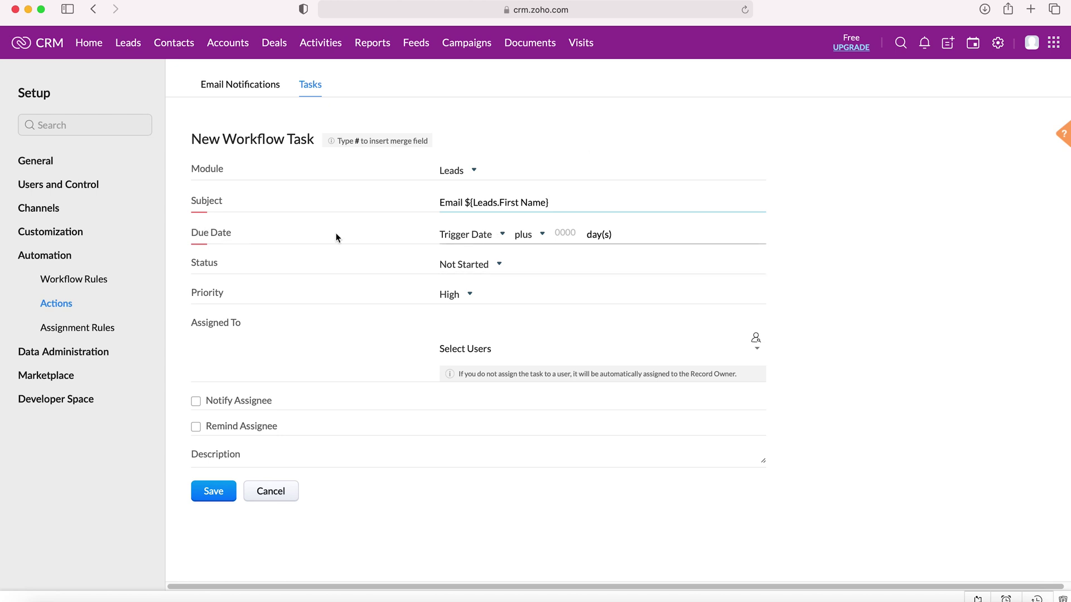
pyautogui.click(464, 236)
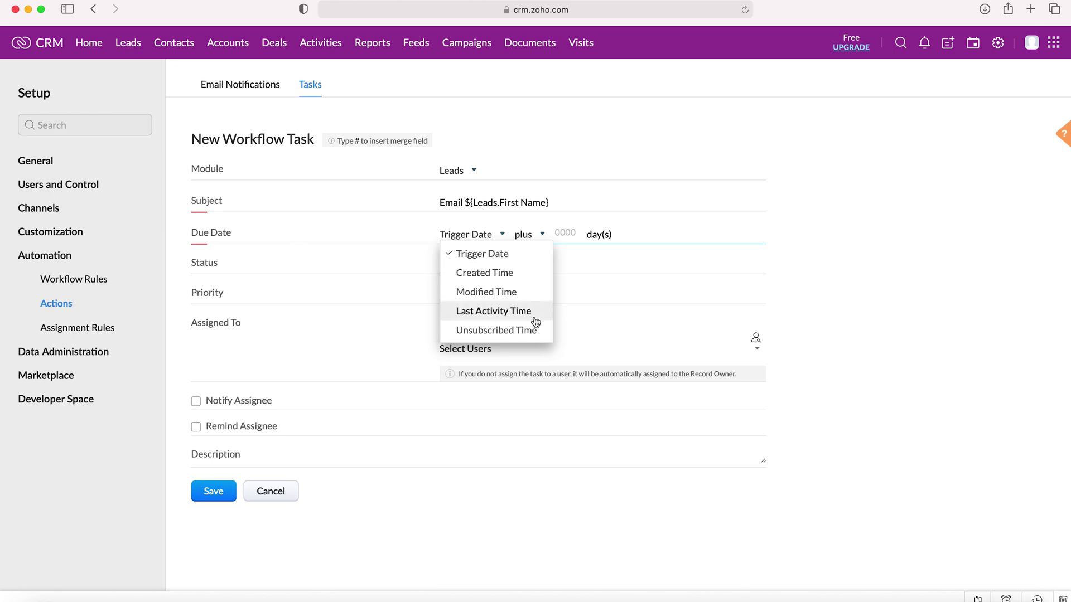
# Make the task due Created Time plus 2 days, with status Not Started and priority High
pyautogui.click(521, 274)
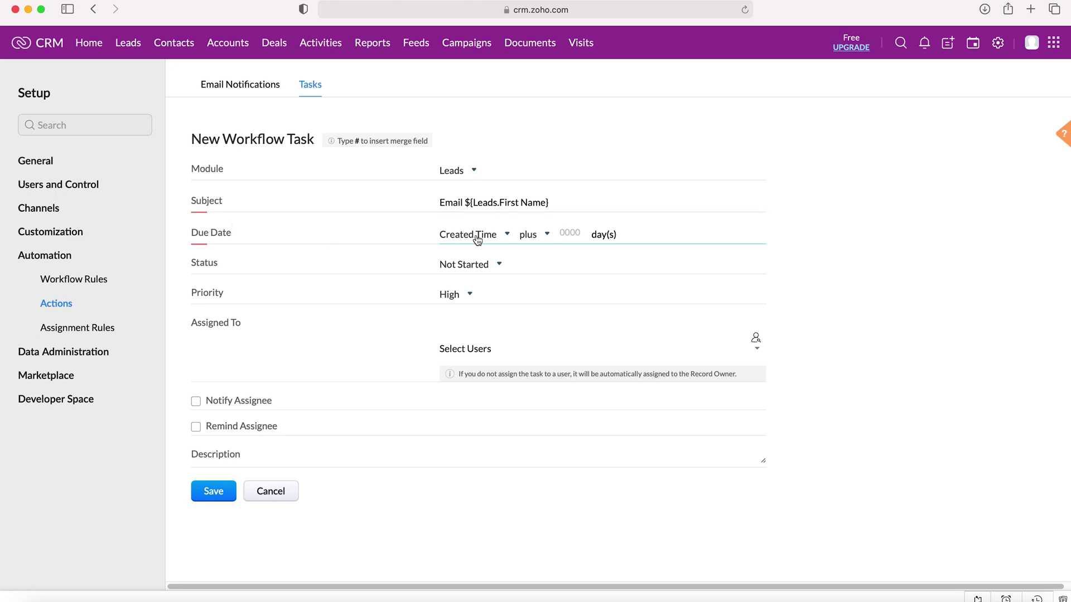
pyautogui.click(546, 235)
pyautogui.click(546, 238)
pyautogui.click(589, 234)
pyautogui.write('2')
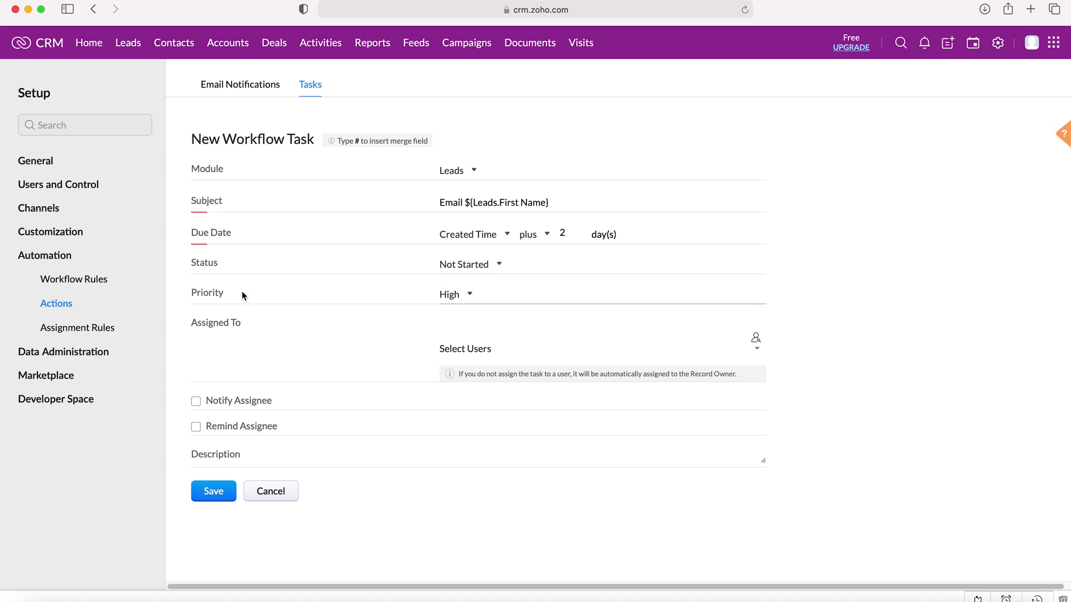
pyautogui.click(484, 271)
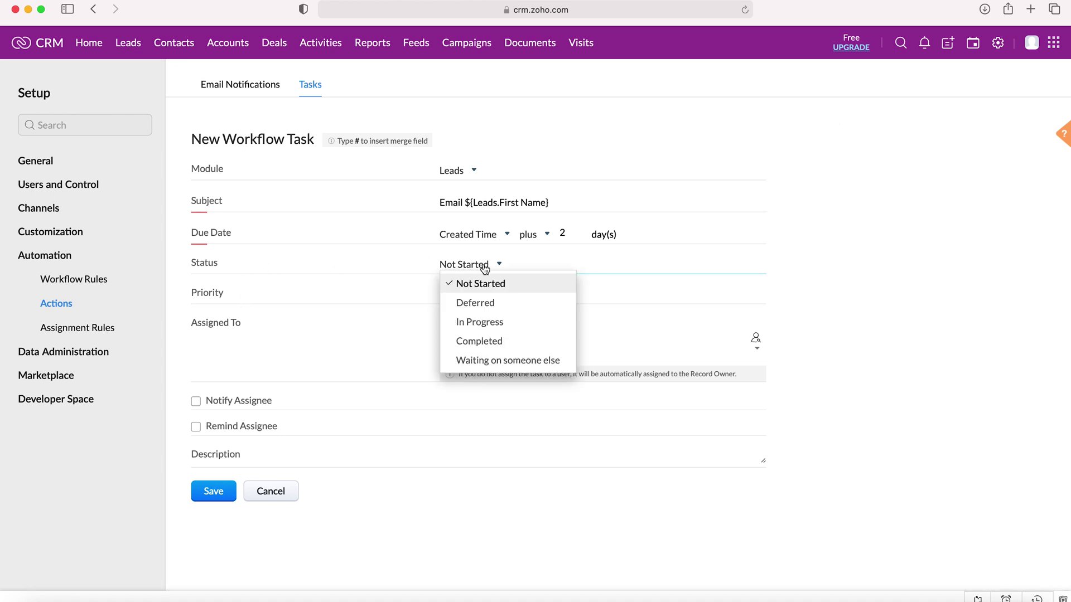
pyautogui.click(529, 286)
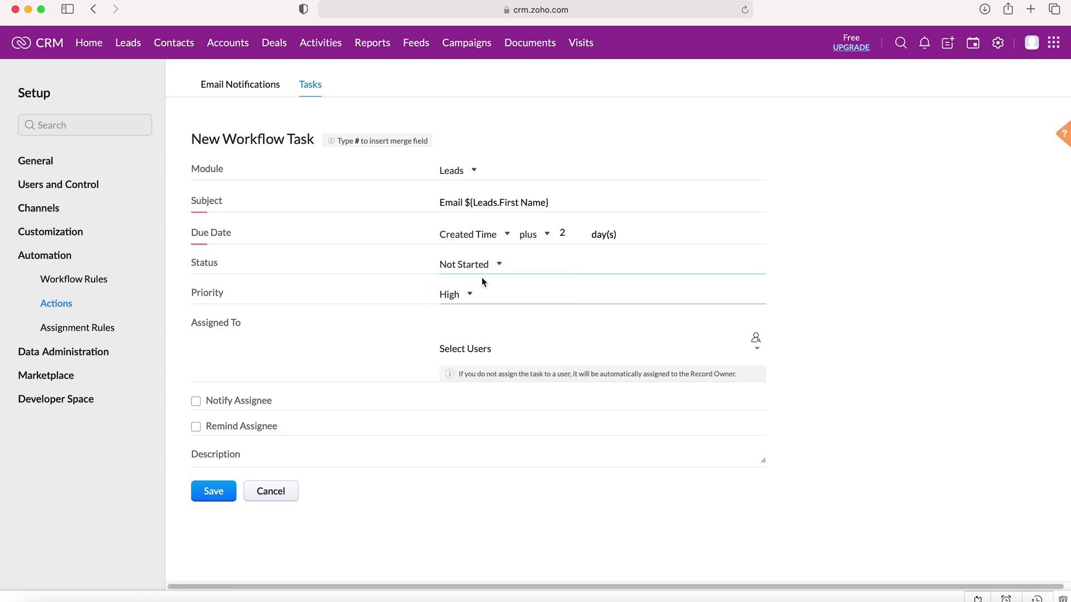
pyautogui.click(464, 299)
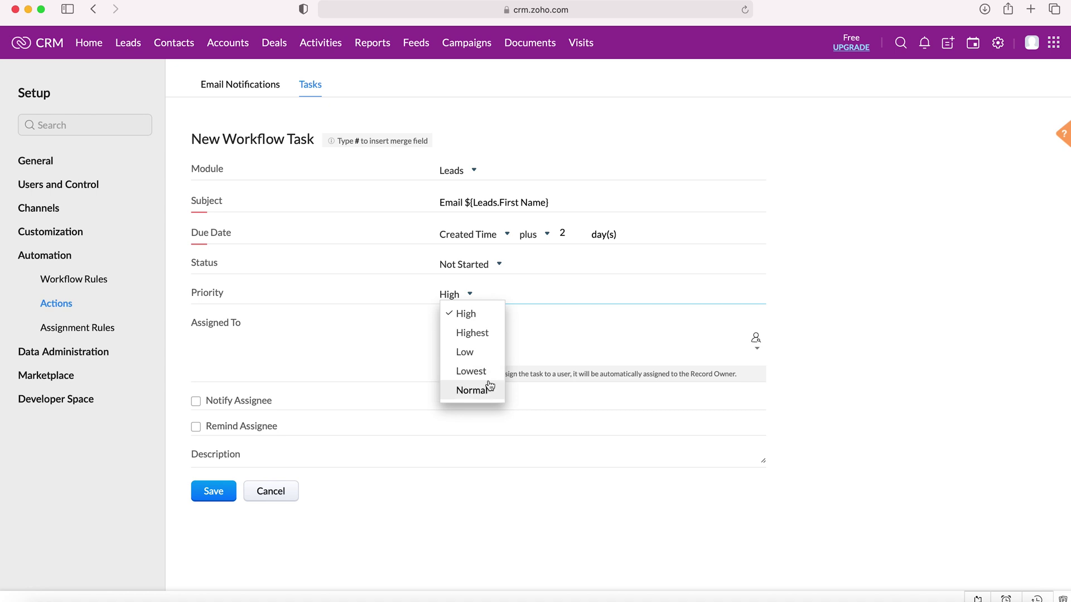
pyautogui.click(495, 314)
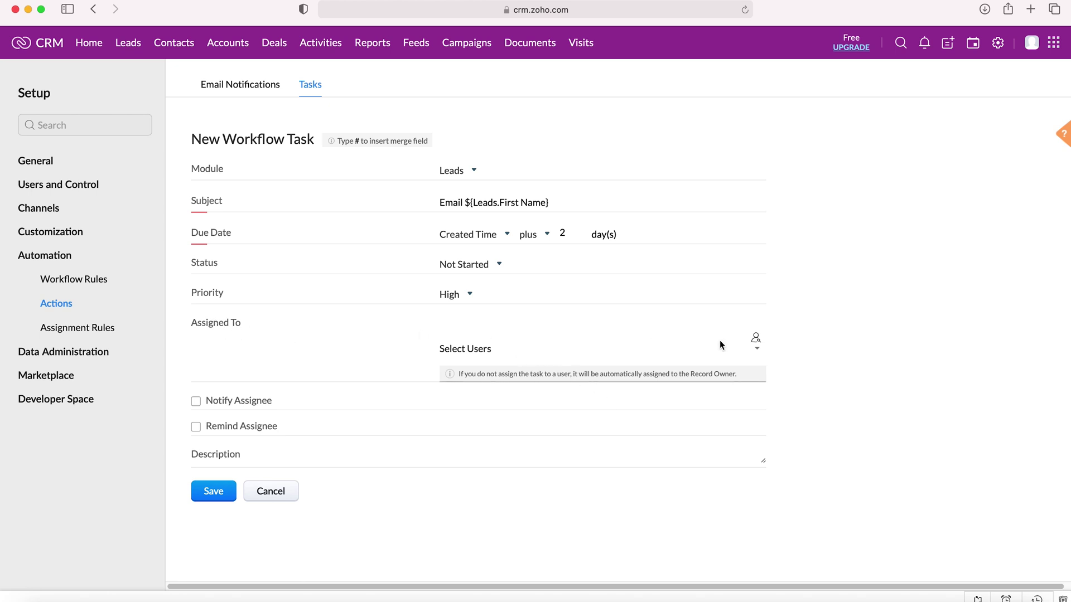
pyautogui.click(756, 338)
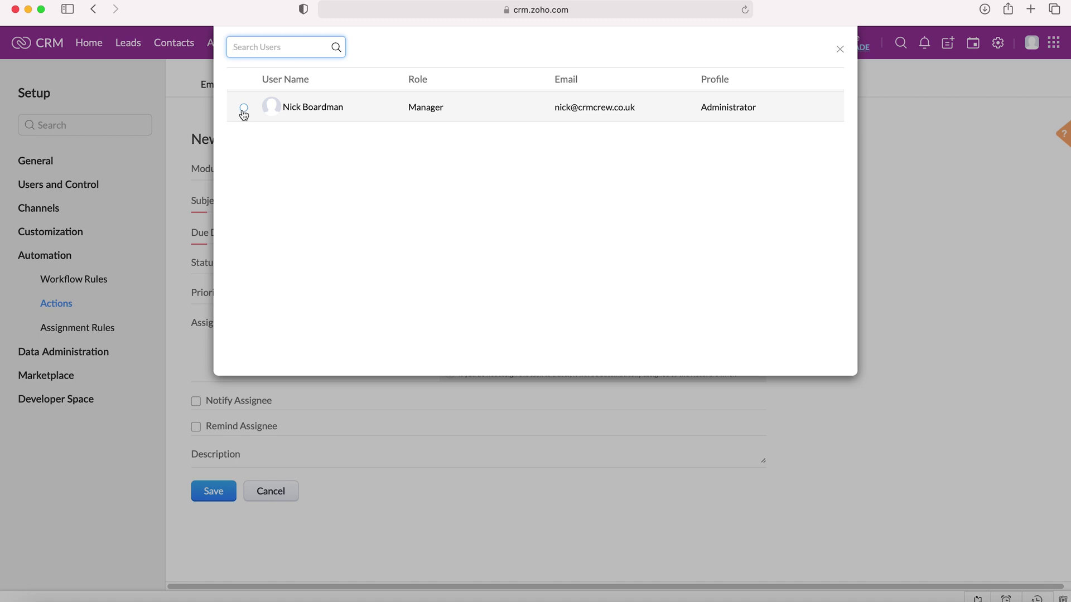
pyautogui.click(841, 49)
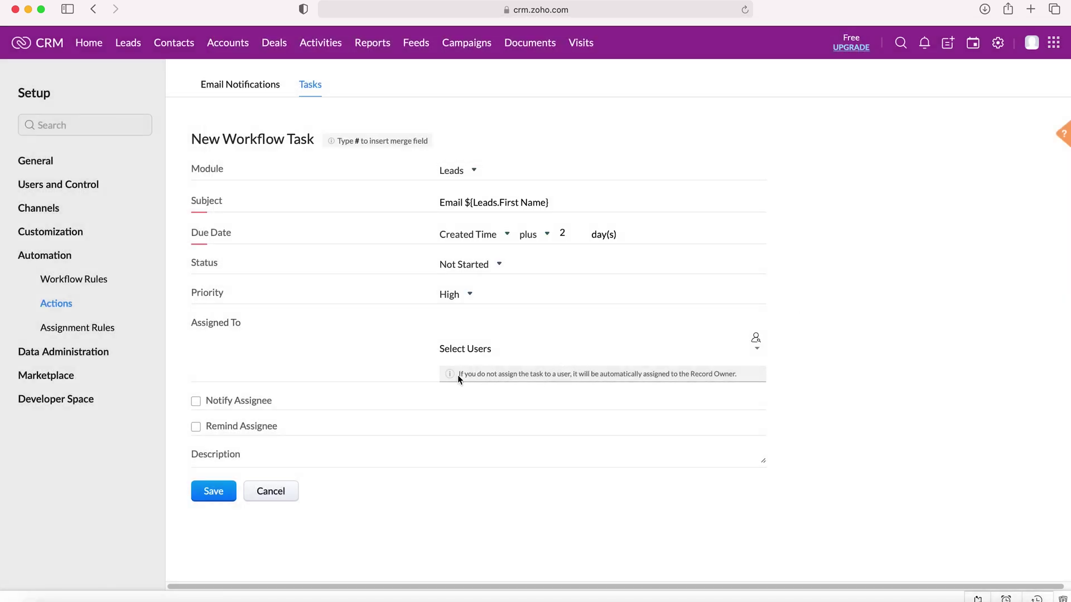
pyautogui.moveTo(458, 374); pyautogui.dragTo(584, 377)
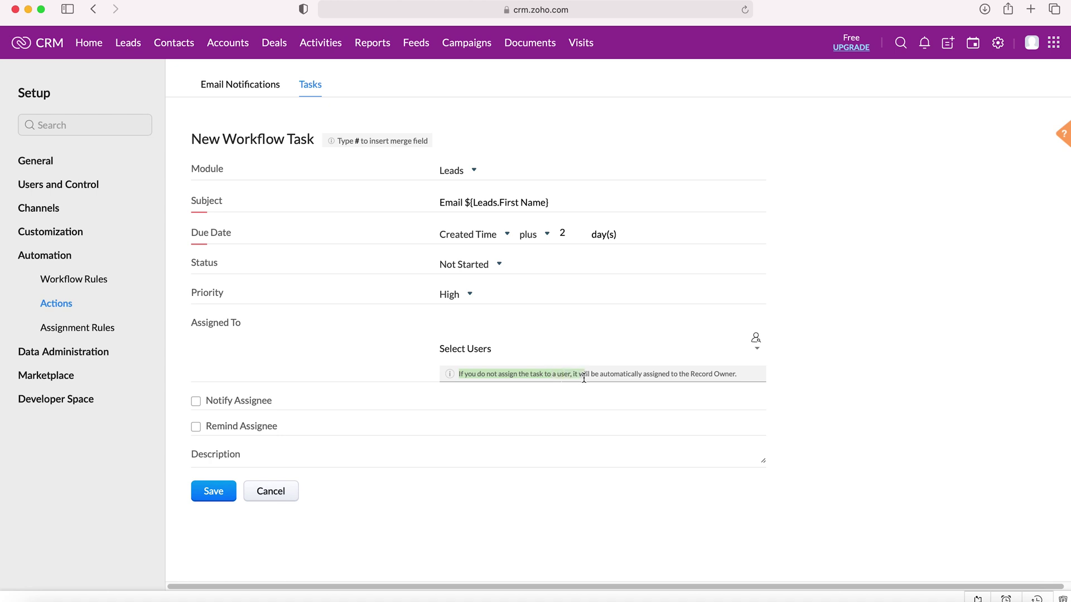
pyautogui.click(628, 375)
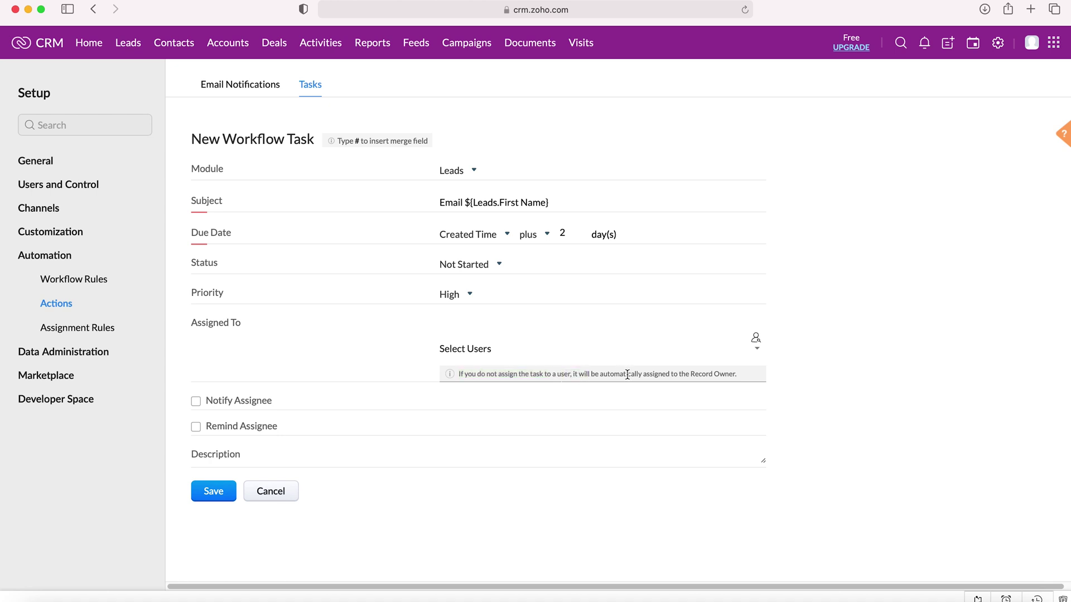
# Notify the assignee with a pop-up reminder on the due date at 01:00 AM
pyautogui.click(196, 402)
pyautogui.click(197, 427)
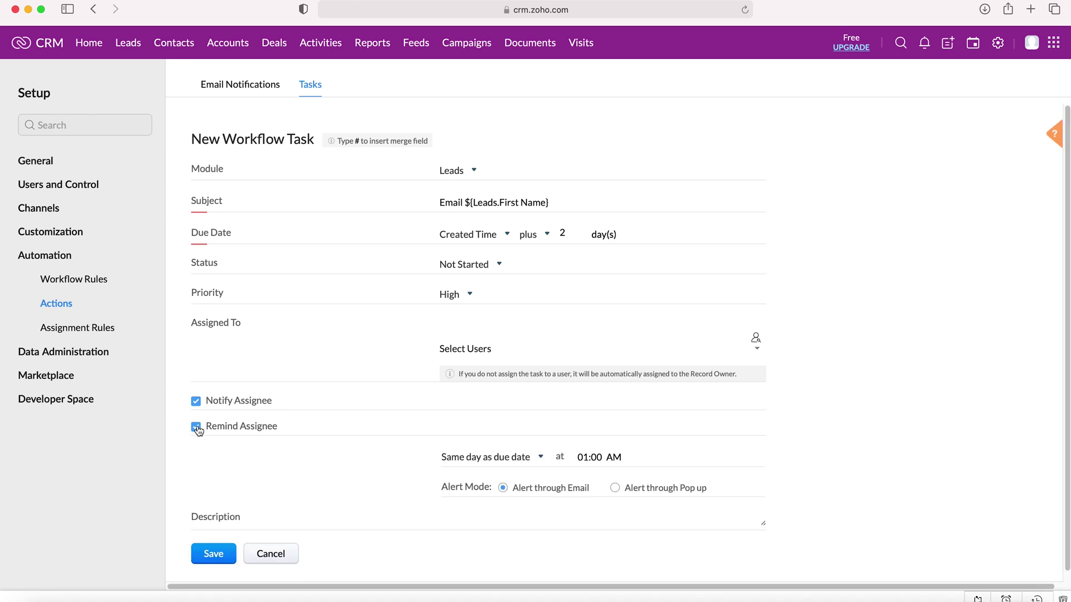
pyautogui.click(505, 460)
pyautogui.scroll(-1, 518, 365)
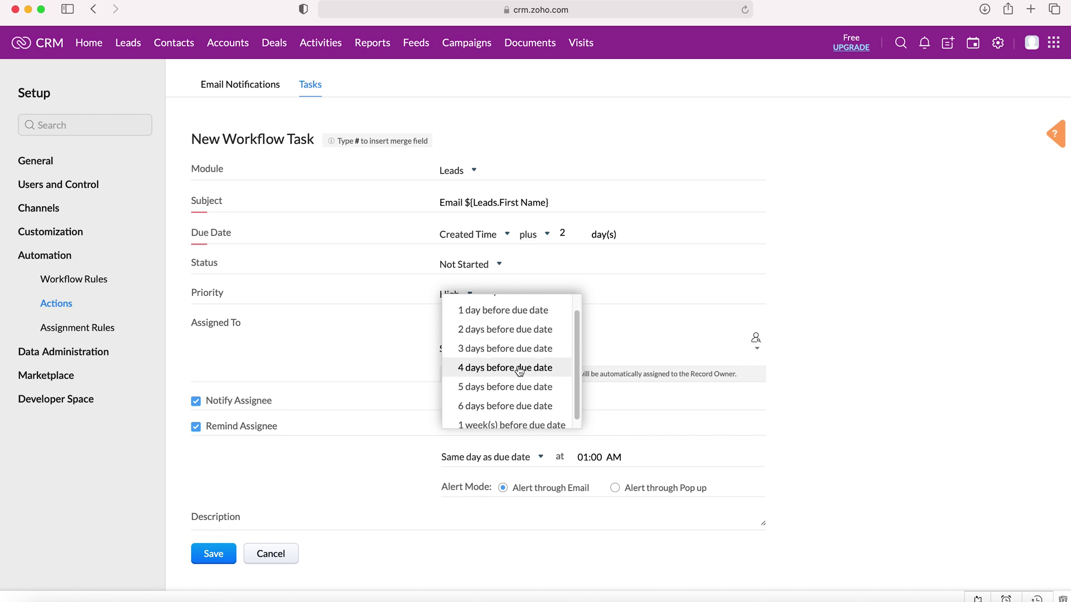
pyautogui.scroll(1, 519, 374)
pyautogui.scroll(-1, 502, 399)
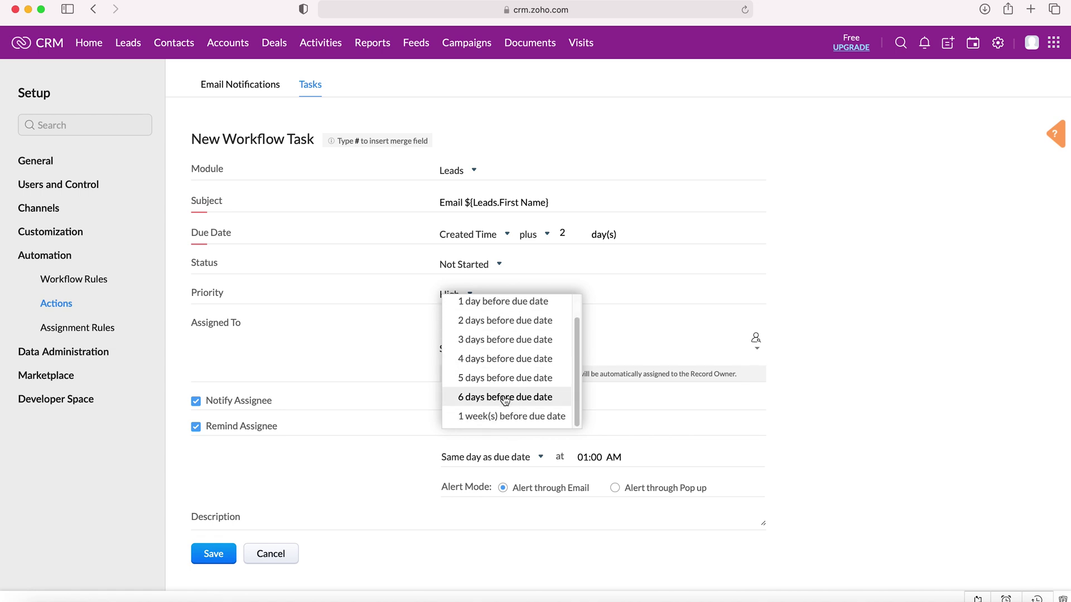
pyautogui.scroll(1, 491, 334)
pyautogui.click(754, 447)
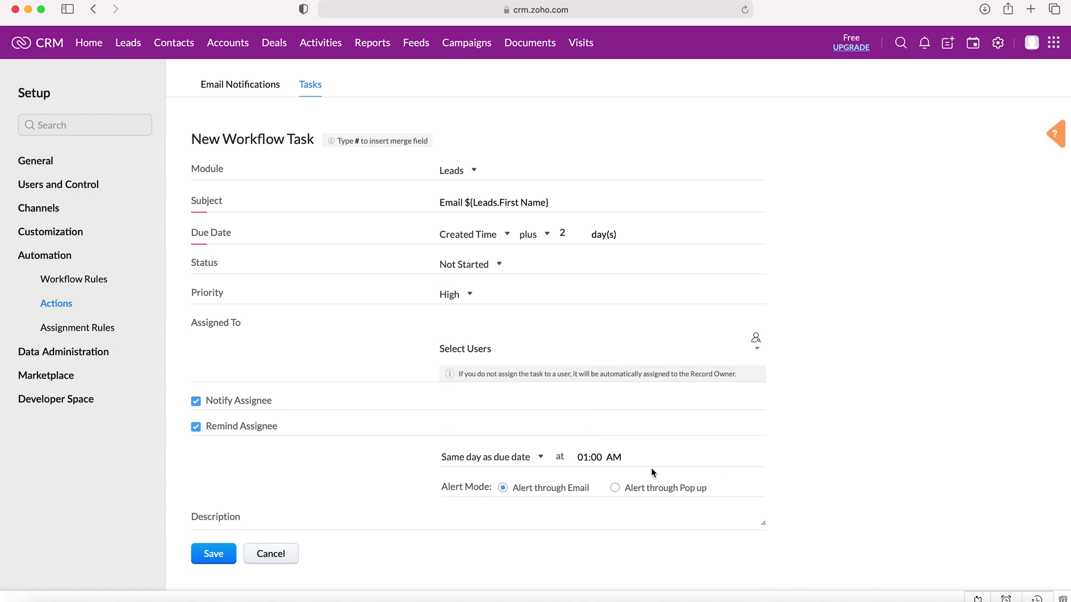
pyautogui.click(613, 465)
pyautogui.click(1010, 464)
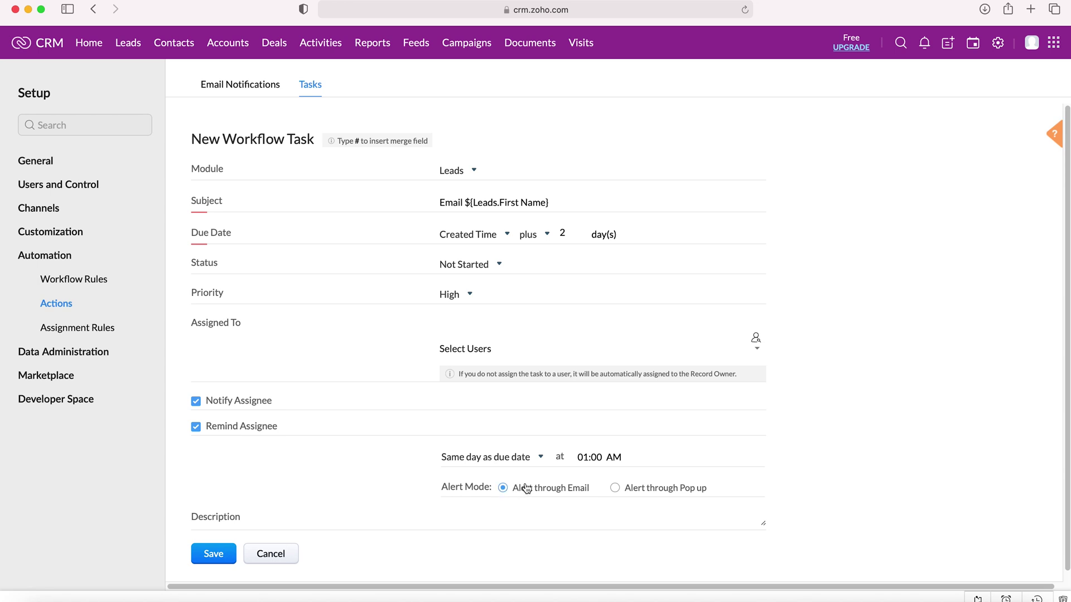
pyautogui.click(616, 488)
# Enter 'this is a test' as the task description
pyautogui.click(494, 516)
pyautogui.write('this is a ')
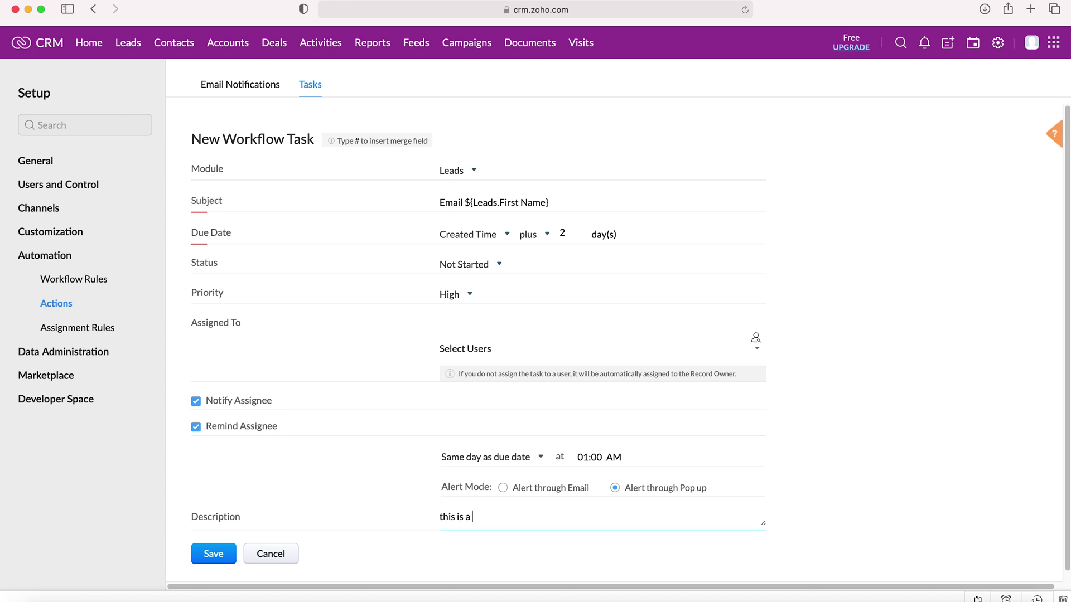
pyautogui.write('test #')
pyautogui.press('Down')
pyautogui.press('Down')
pyautogui.press('Down')
pyautogui.press('Down')
pyautogui.press('Down')
pyautogui.press('Down')
pyautogui.press('Down')
pyautogui.press('Down')
pyautogui.press('Down')
pyautogui.press('Down')
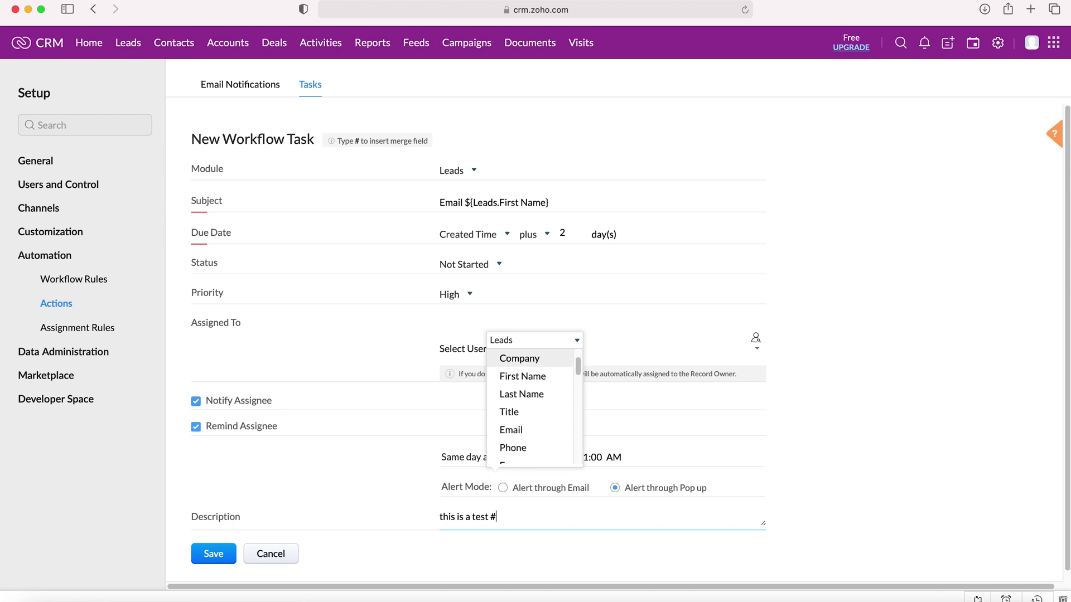
pyautogui.write('1')
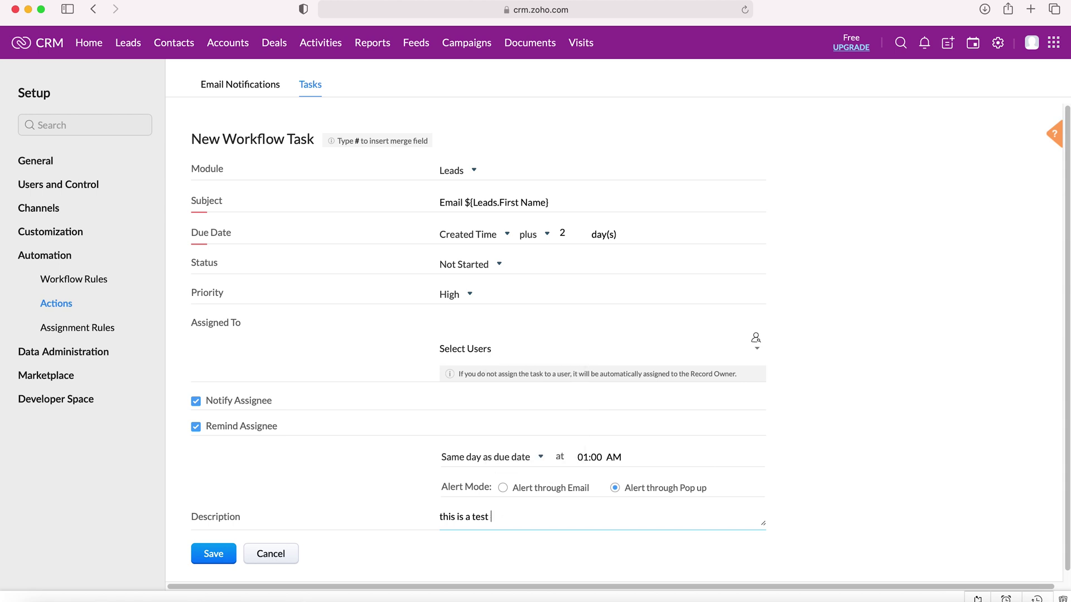
# Save the Email ${Leads.First Name} task and start a new rule from Workflow Rules
pyautogui.click(212, 555)
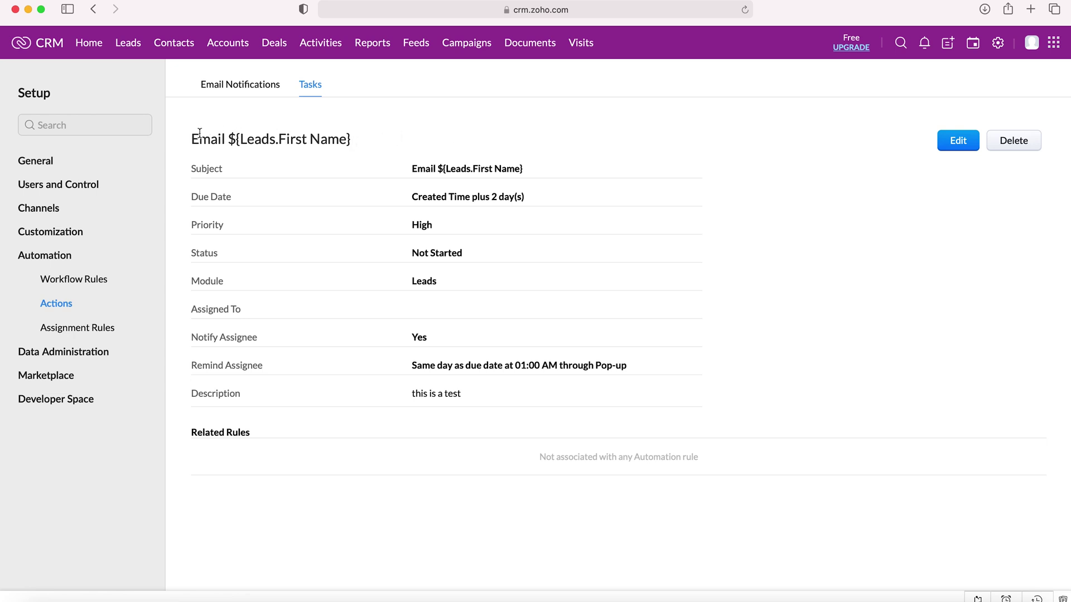
pyautogui.moveTo(192, 138); pyautogui.dragTo(353, 136)
pyautogui.click(357, 134)
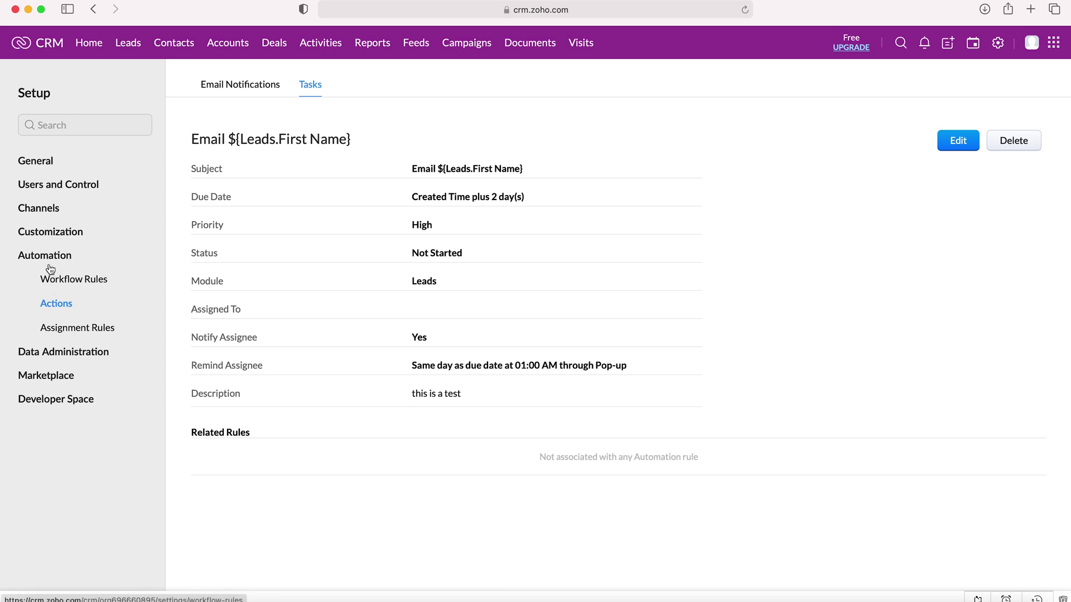
pyautogui.click(83, 280)
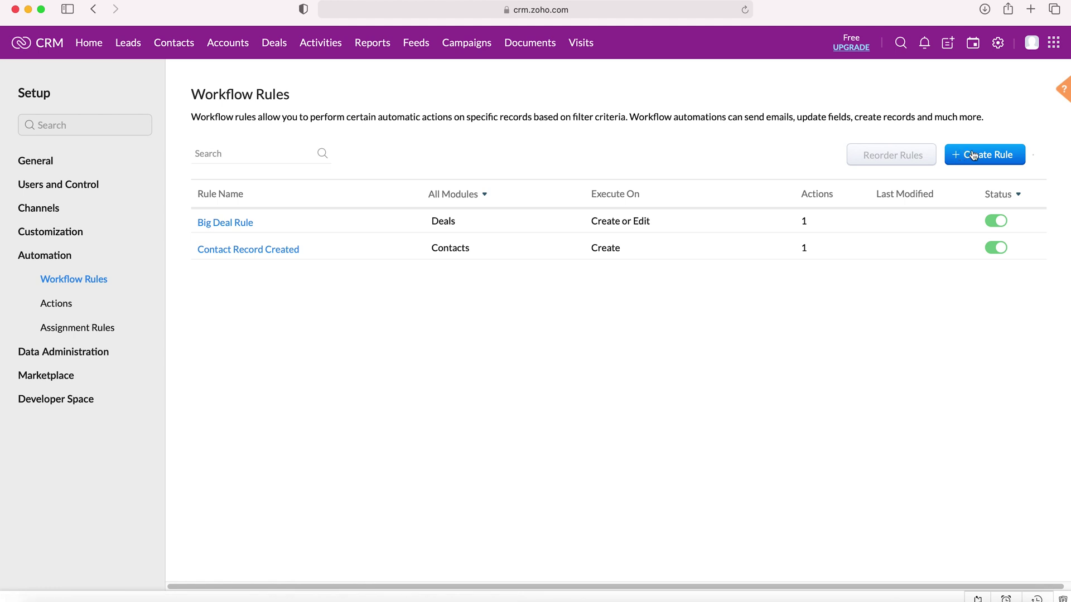
pyautogui.click(1015, 159)
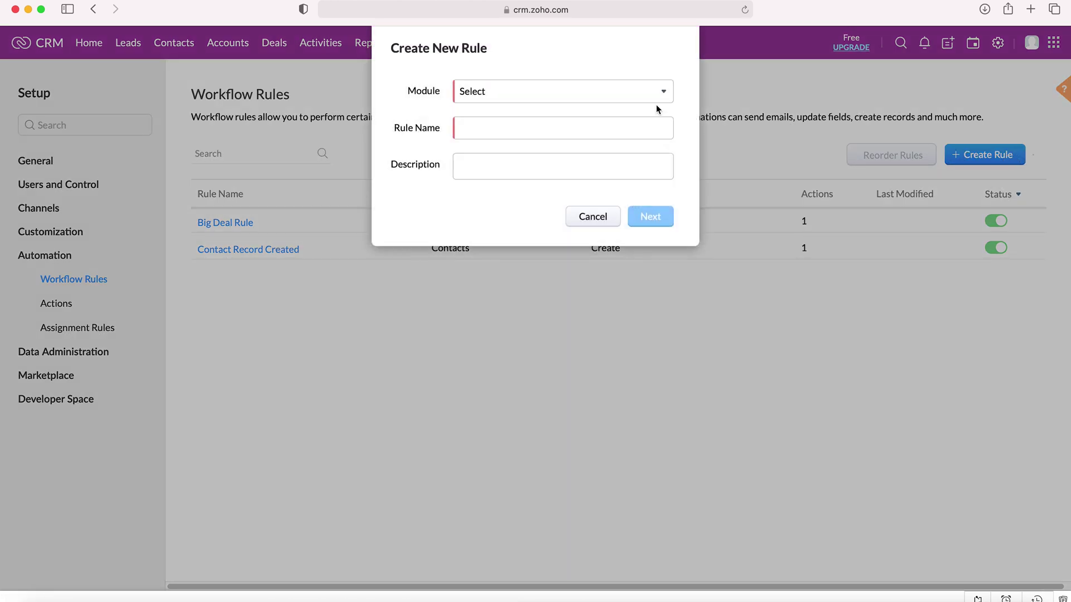
# Name the new rule 'Leads Test' on the Leads module and continue to the builder
pyautogui.click(560, 91)
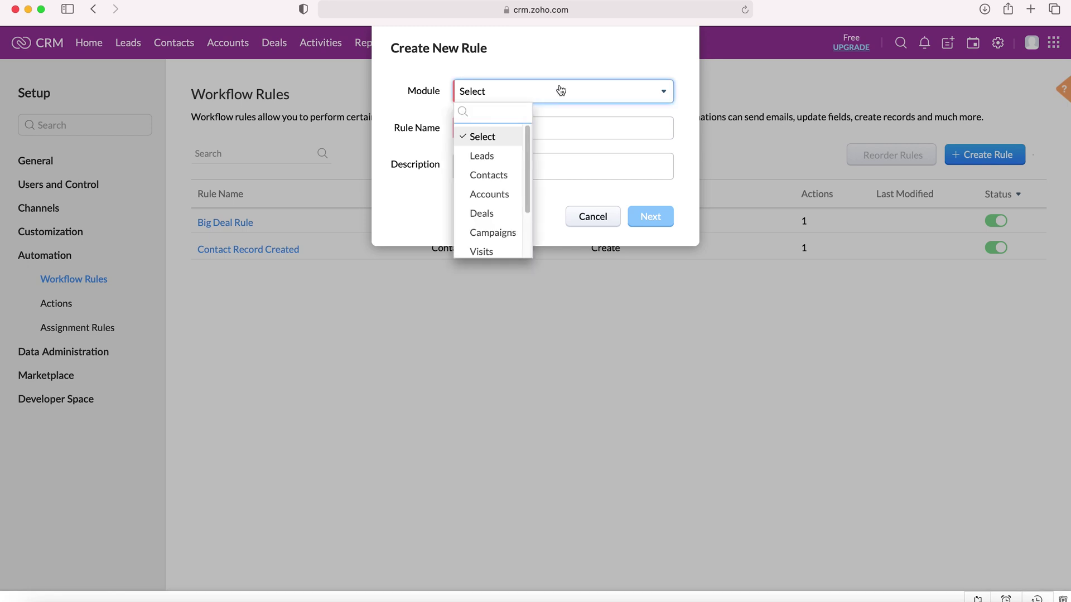
pyautogui.write('leads')
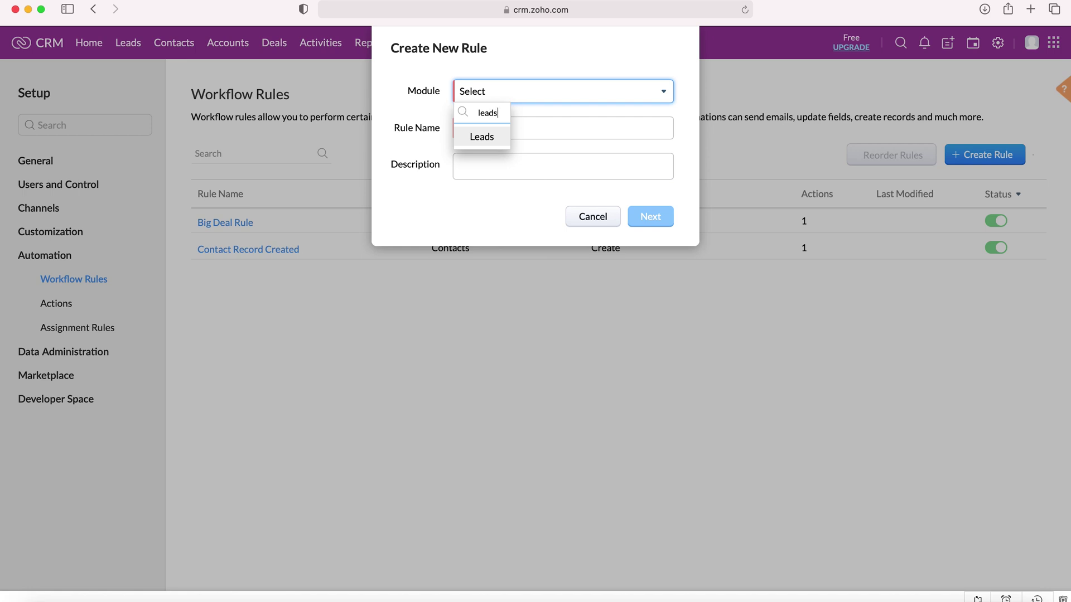
pyautogui.press('Return')
pyautogui.press('Tab')
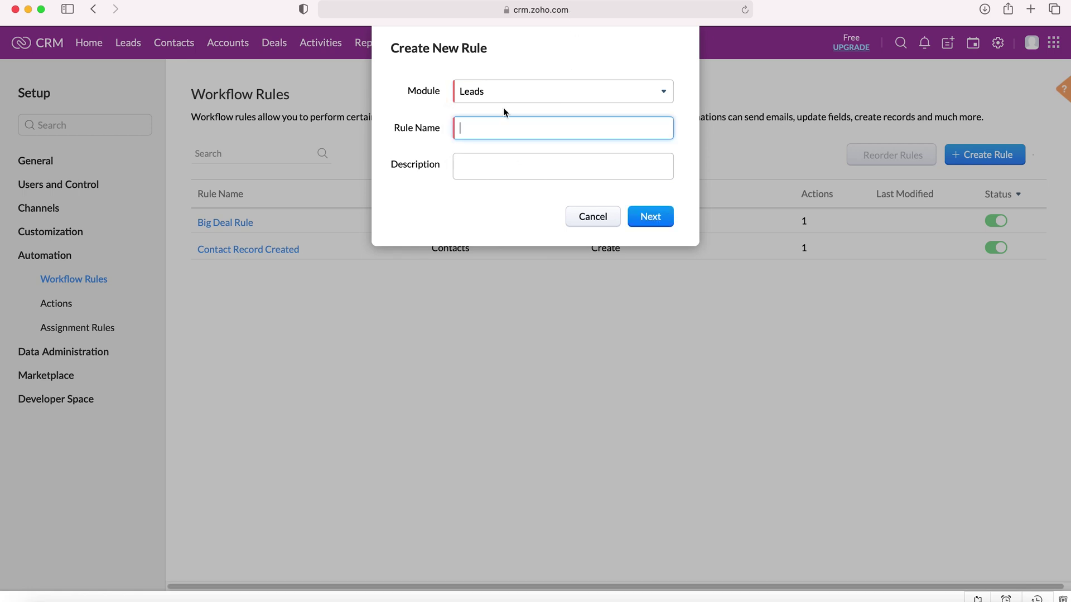
pyautogui.write('Leads Terdst')
pyautogui.press('BackSpace')
pyautogui.press('BackSpace')
pyautogui.press('BackSpace')
pyautogui.press('BackSpace')
pyautogui.press('BackSpace')
pyautogui.write('st')
pyautogui.click(385, 141)
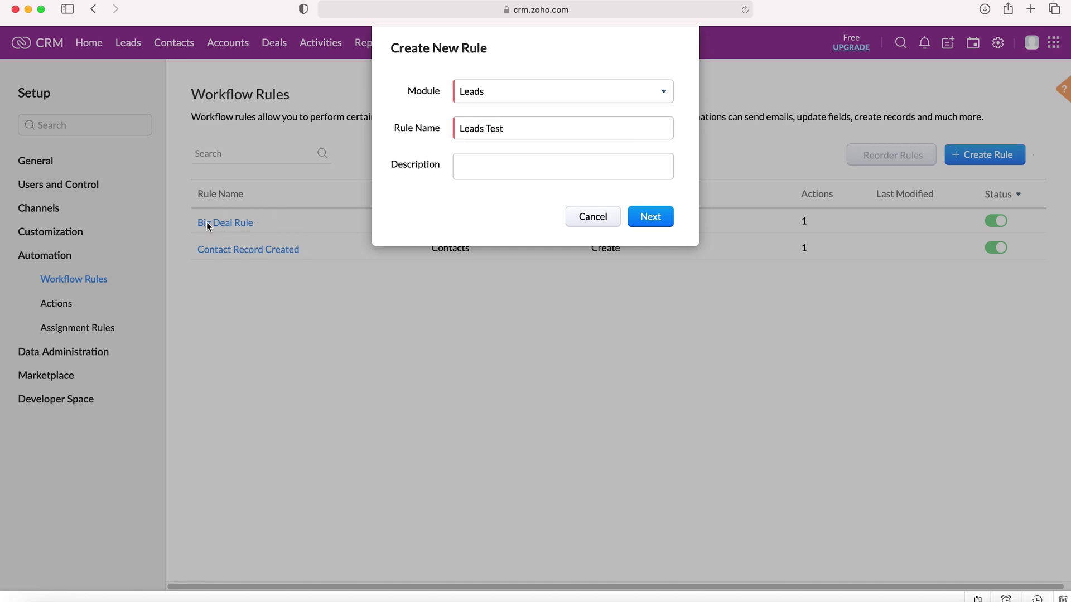
pyautogui.click(660, 219)
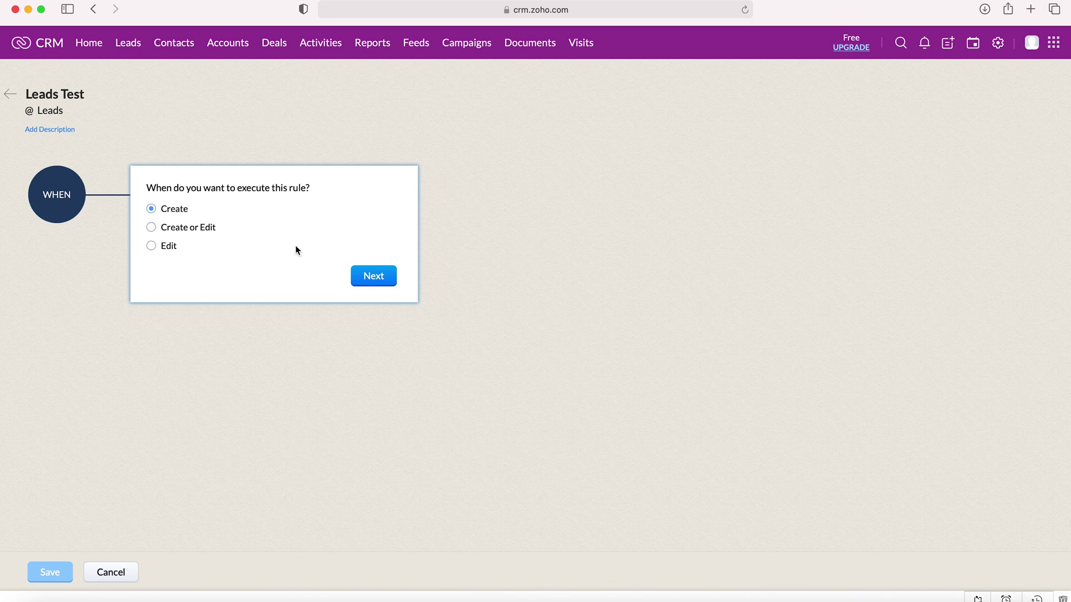
# Choose Create as the trigger so the rule runs when a lead is created
pyautogui.click(380, 275)
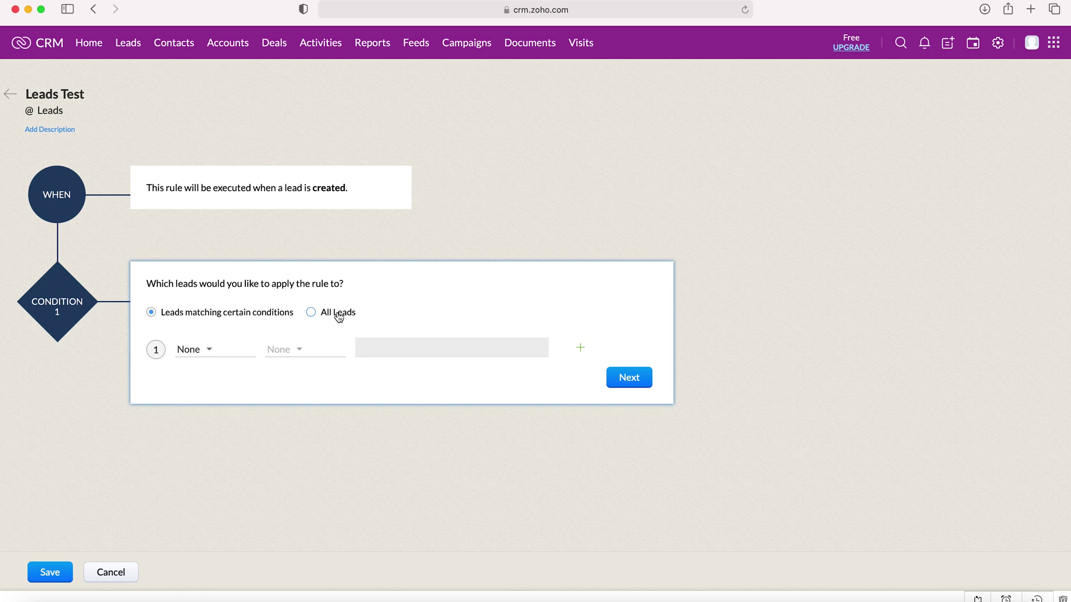
# Set Condition 1 to Annual Revenue >= 10000 and proceed to the actions
pyautogui.click(208, 350)
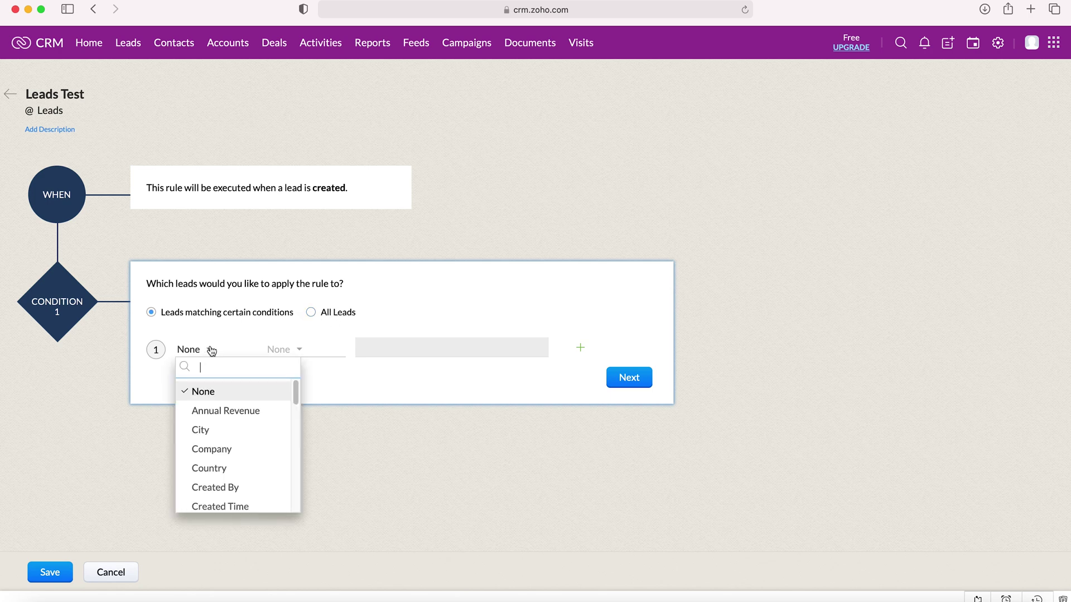
pyautogui.scroll(-10, 228, 445)
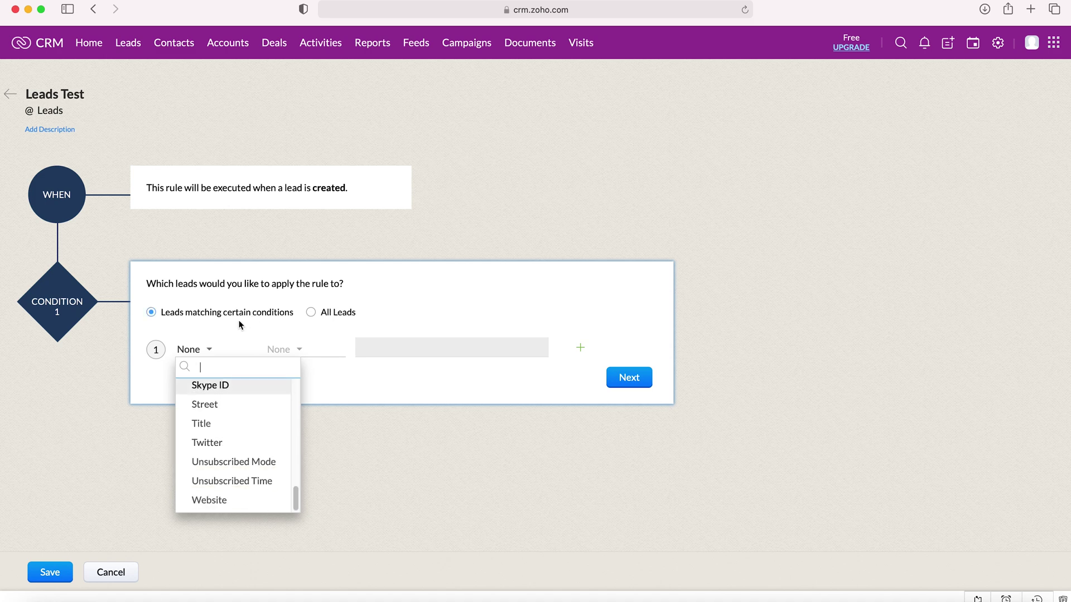
pyautogui.scroll(5, 238, 423)
pyautogui.scroll(5, 235, 423)
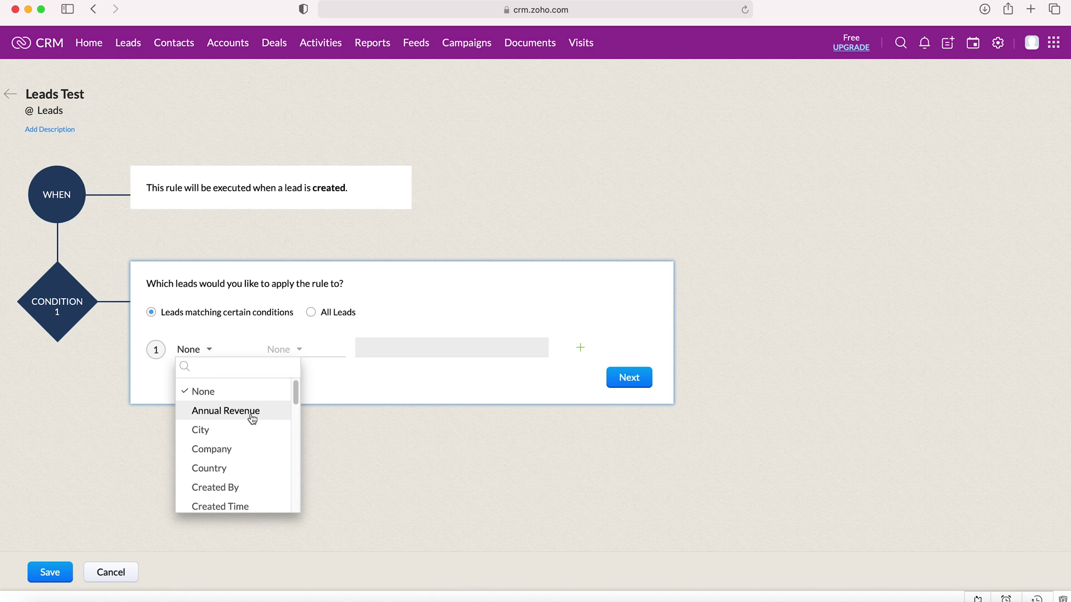
pyautogui.click(255, 417)
pyautogui.click(300, 354)
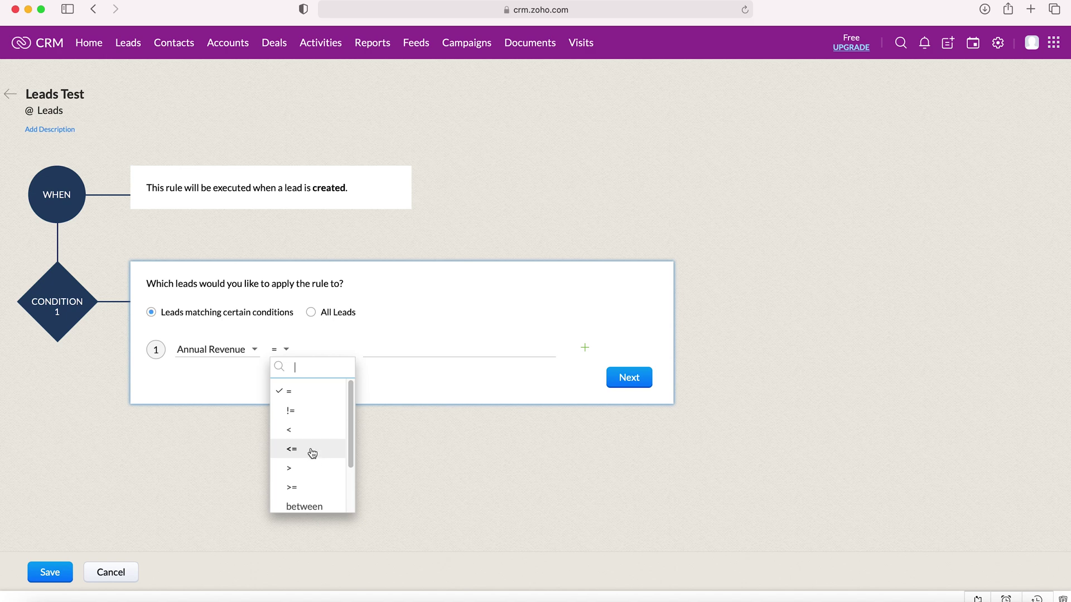
pyautogui.click(315, 492)
pyautogui.click(416, 349)
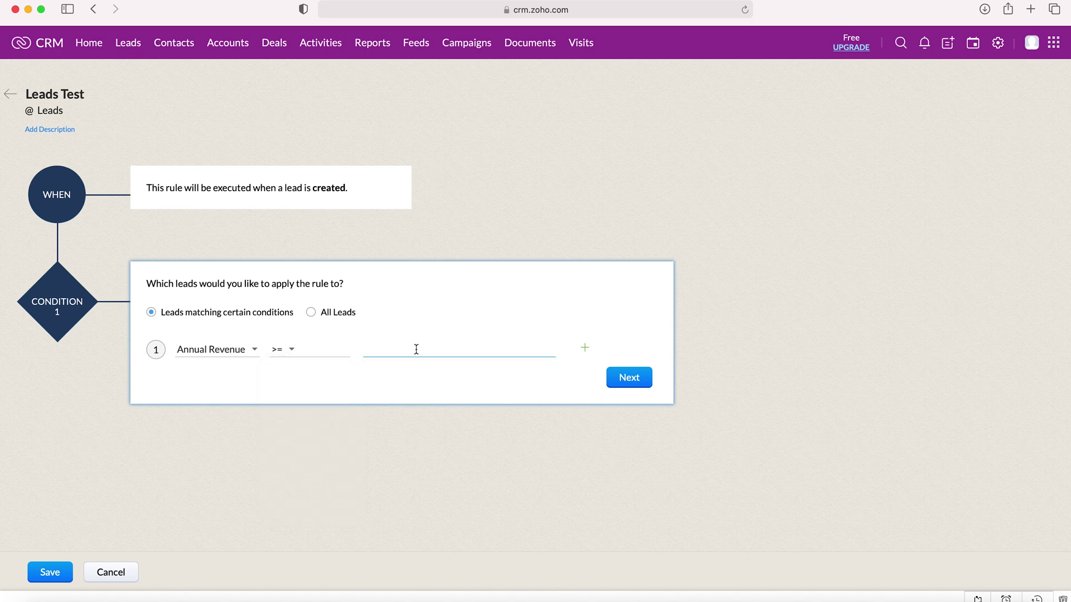
pyautogui.write('10000')
pyautogui.click(369, 389)
pyautogui.click(626, 380)
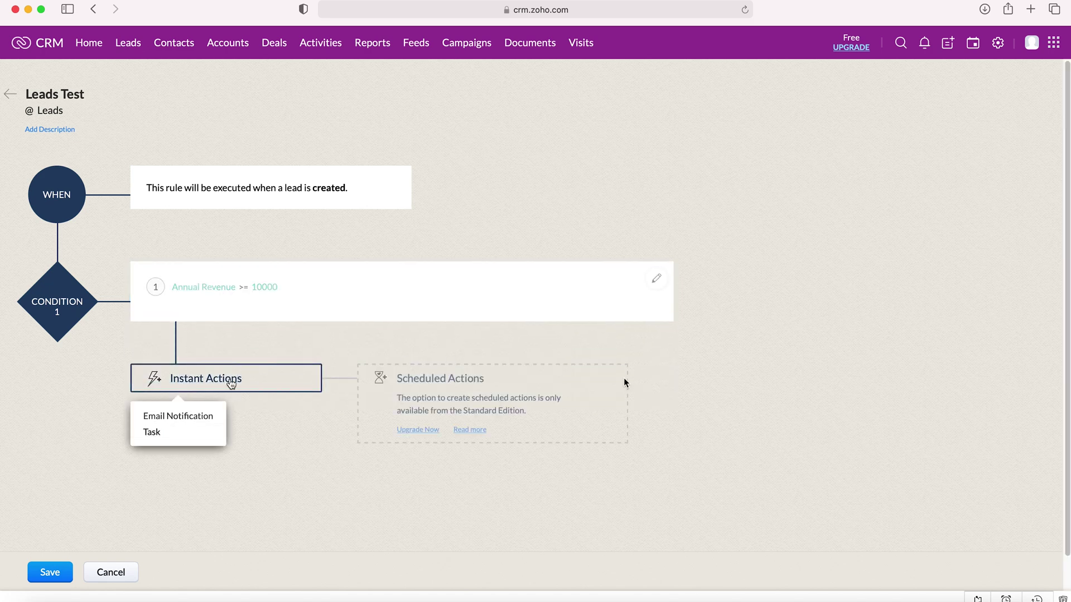
# Associate the Email ${Leads.First Name} task as an instant action and save the rule
pyautogui.click(185, 435)
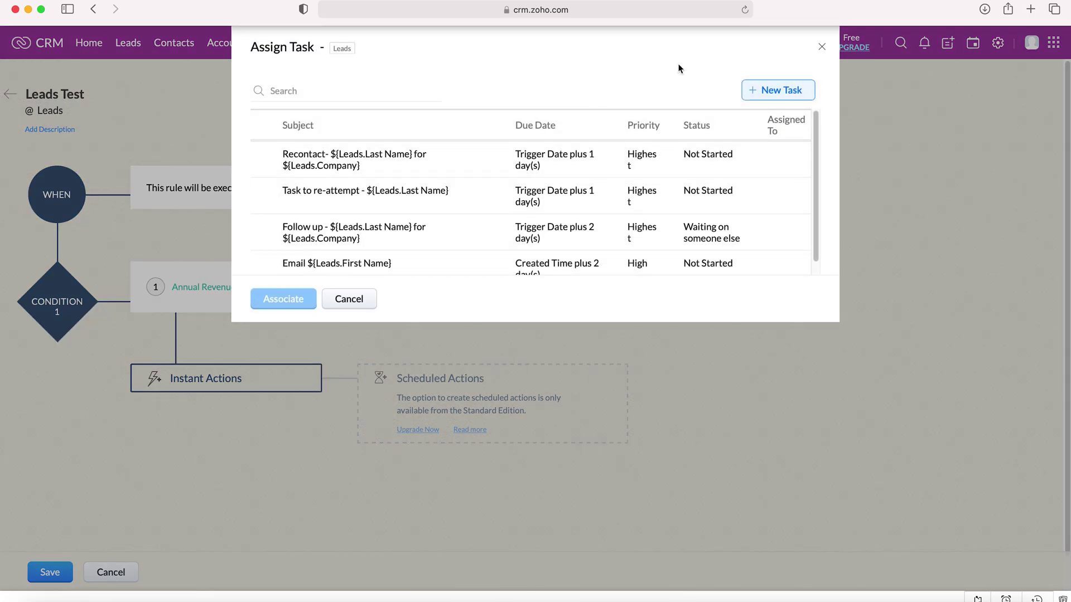
pyautogui.click(266, 254)
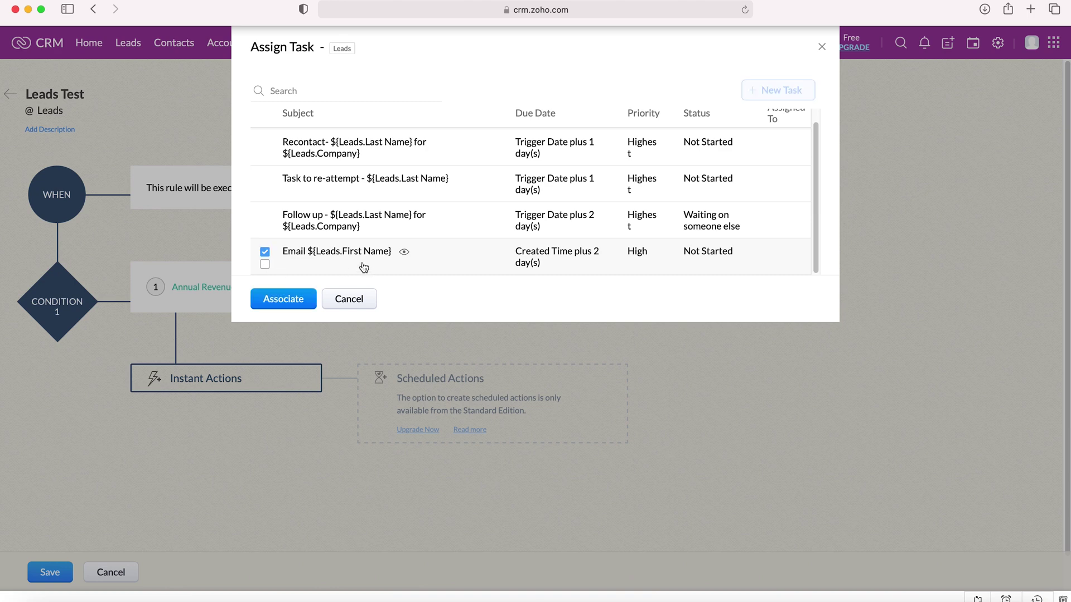
pyautogui.click(295, 304)
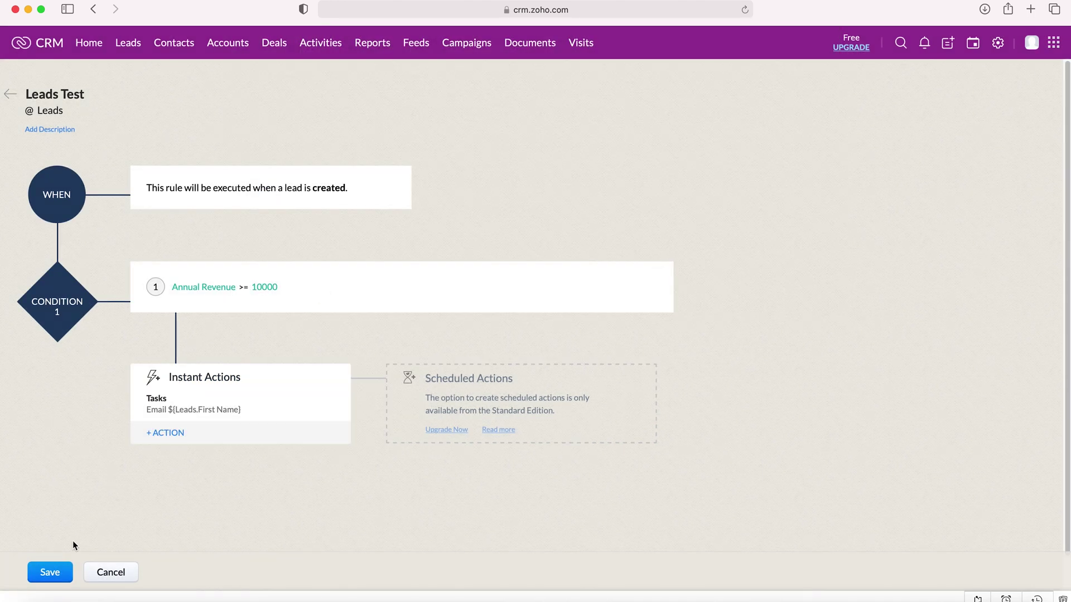
pyautogui.click(55, 573)
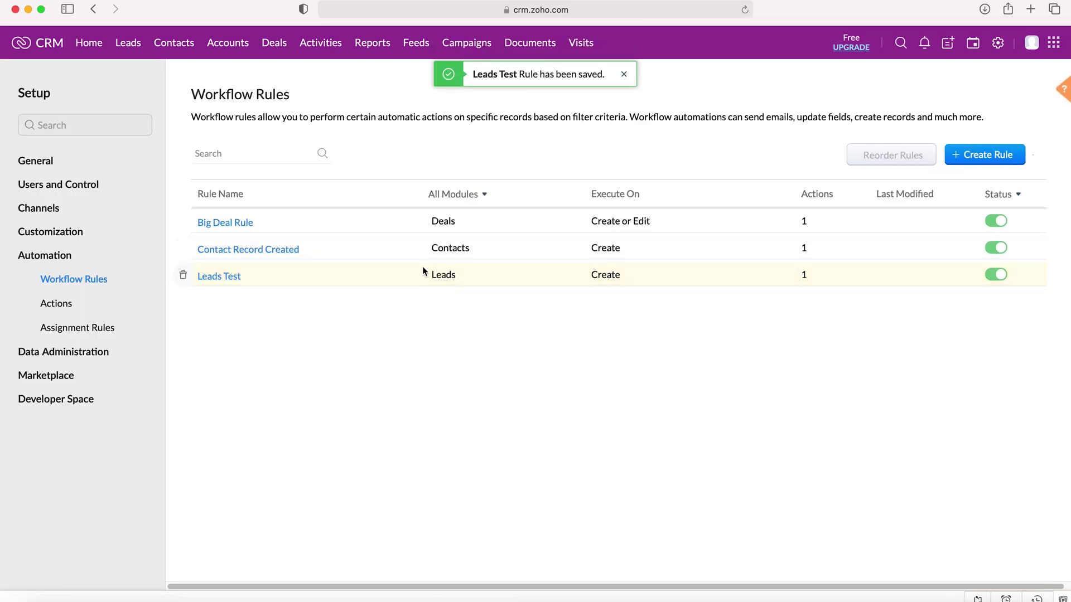
# Cancel the Deactivate Rule prompt so Leads Test stays active
pyautogui.click(997, 275)
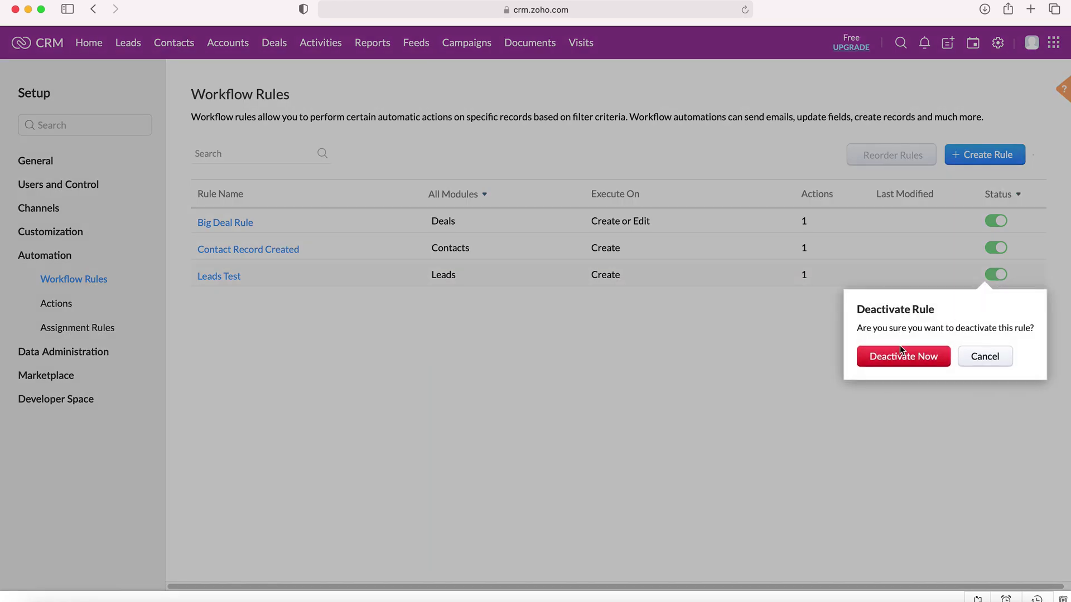
pyautogui.click(983, 357)
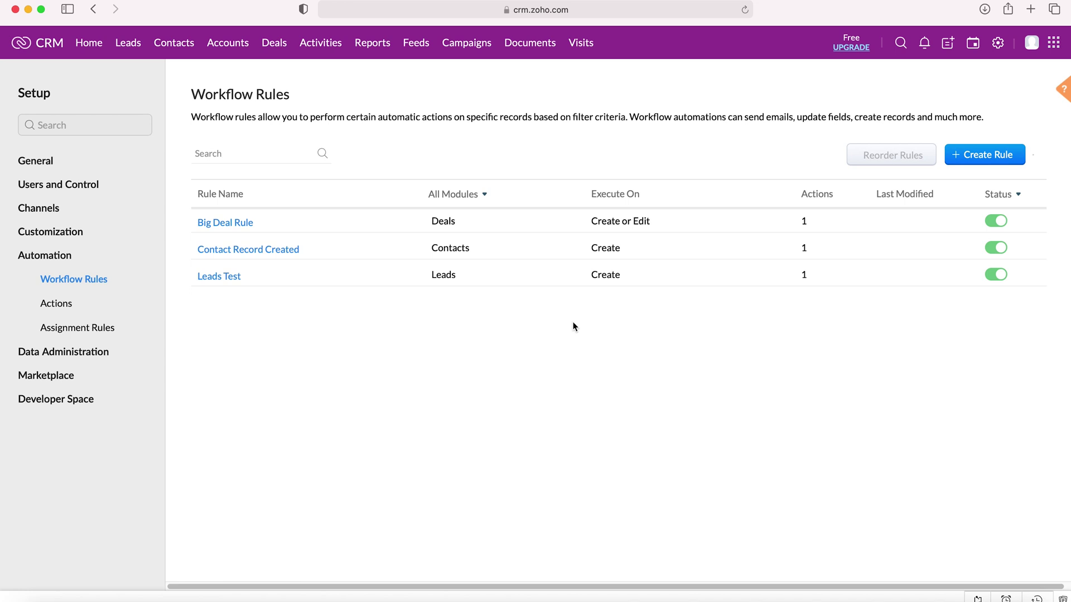